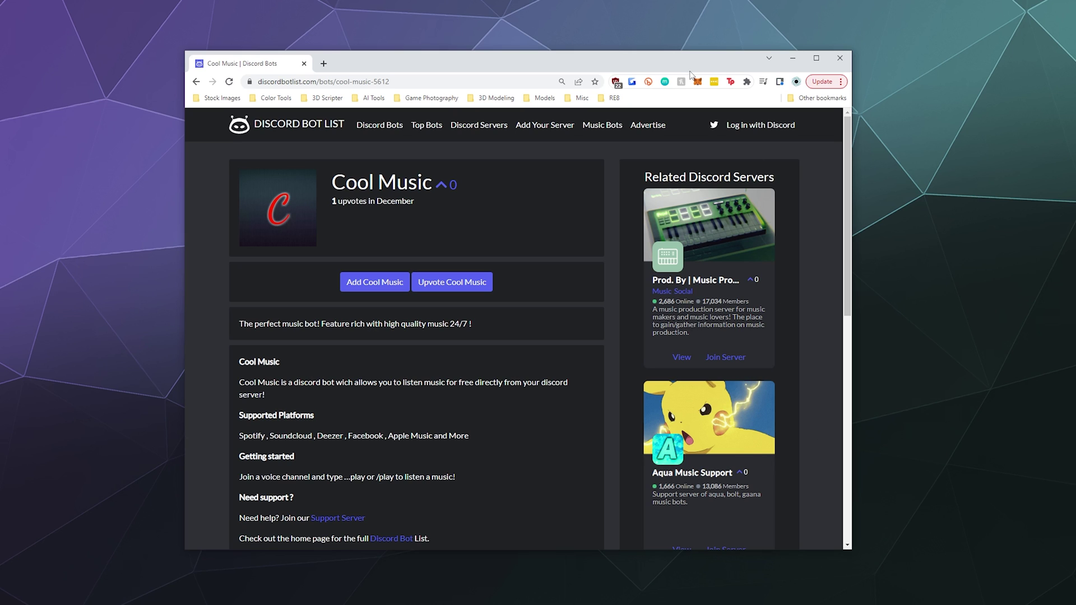
Review the Cool Music bot's supported platforms on its Discord Bot List page, then put the browser window away
left_click_drag(690, 69, 711, 72)
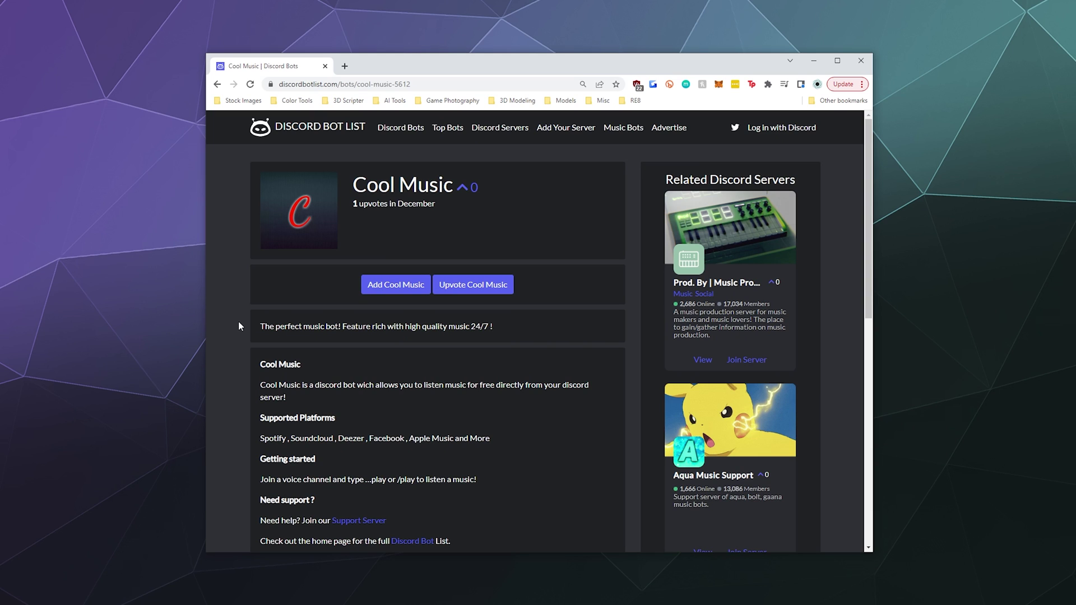
scroll(237, 321, "down", 3)
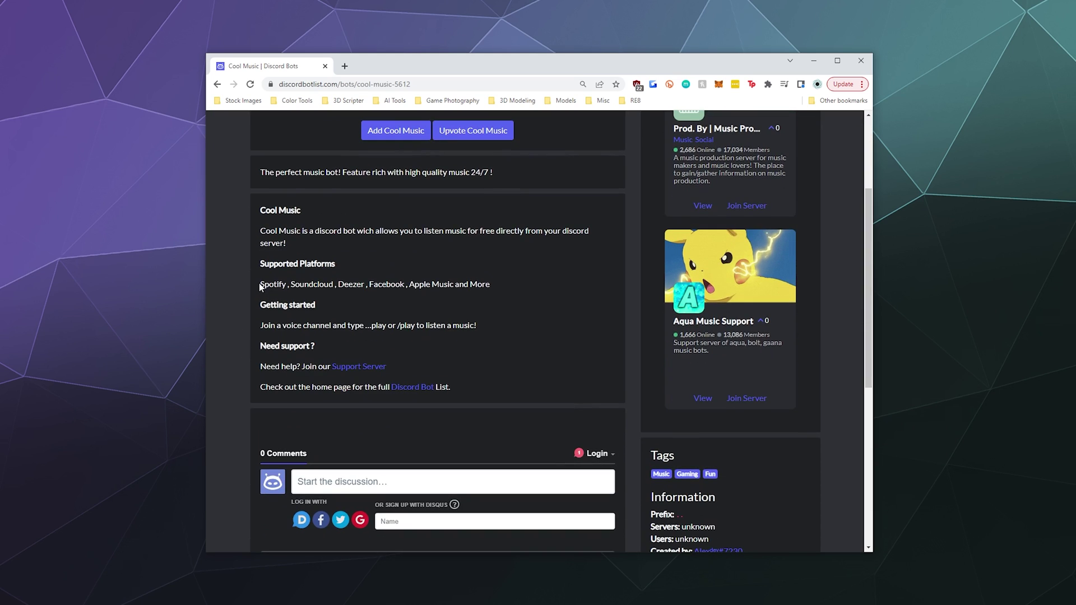
left_click_drag(260, 285, 338, 292)
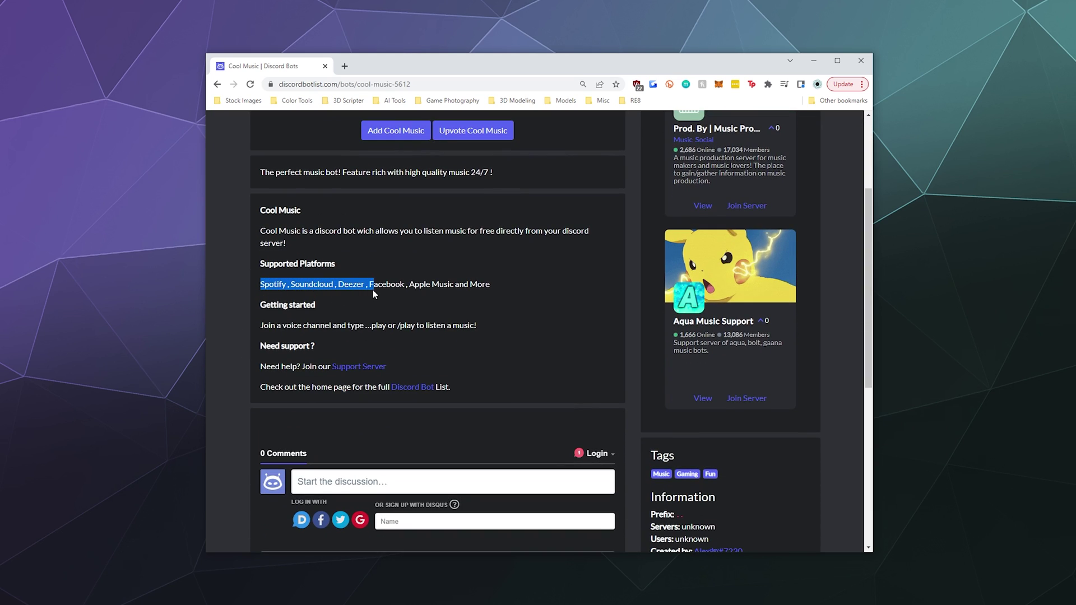
left_click(431, 285)
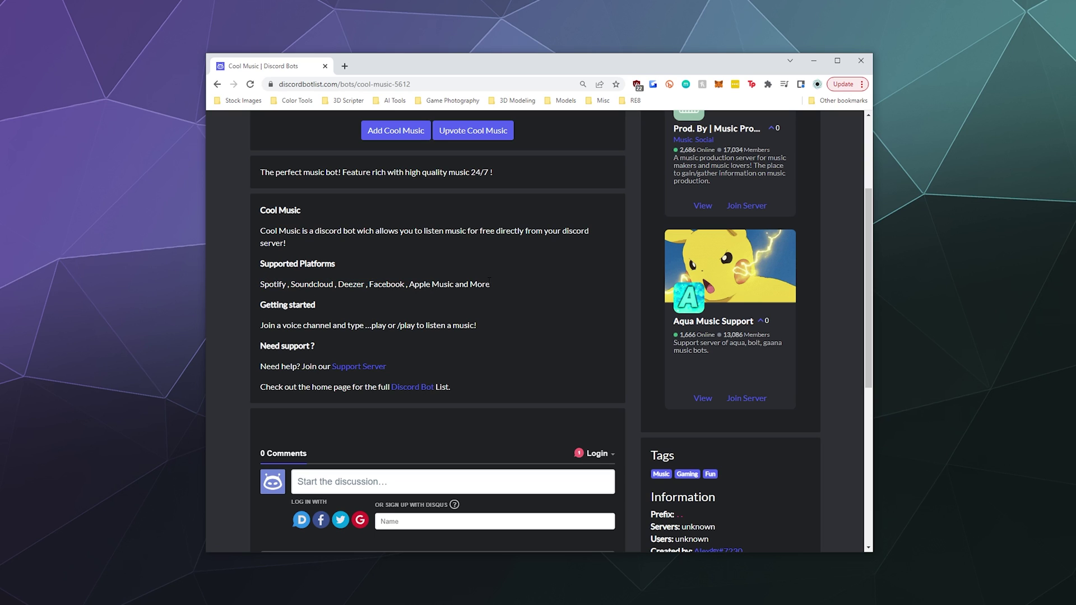
left_click(821, 62)
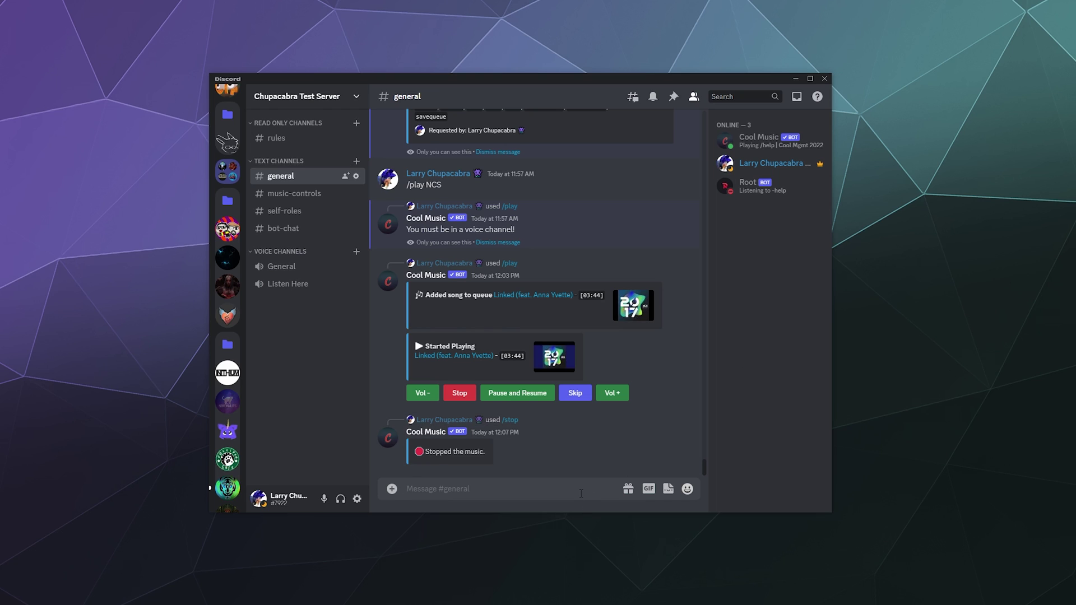
Run the Cool Music /help command in the general text channel to list the bot's commands
type("/help")
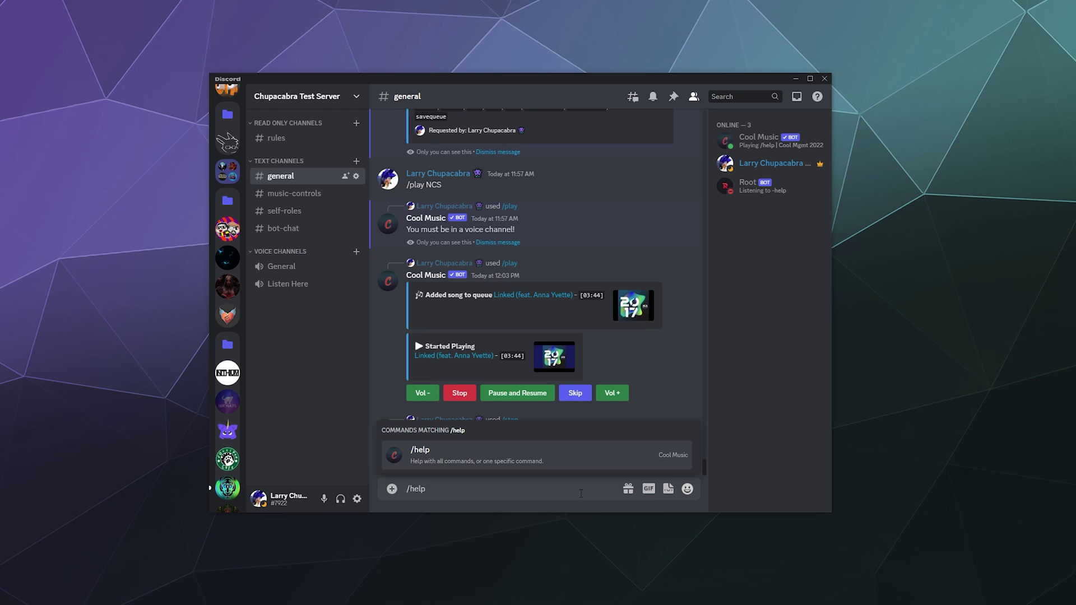
key("Return")
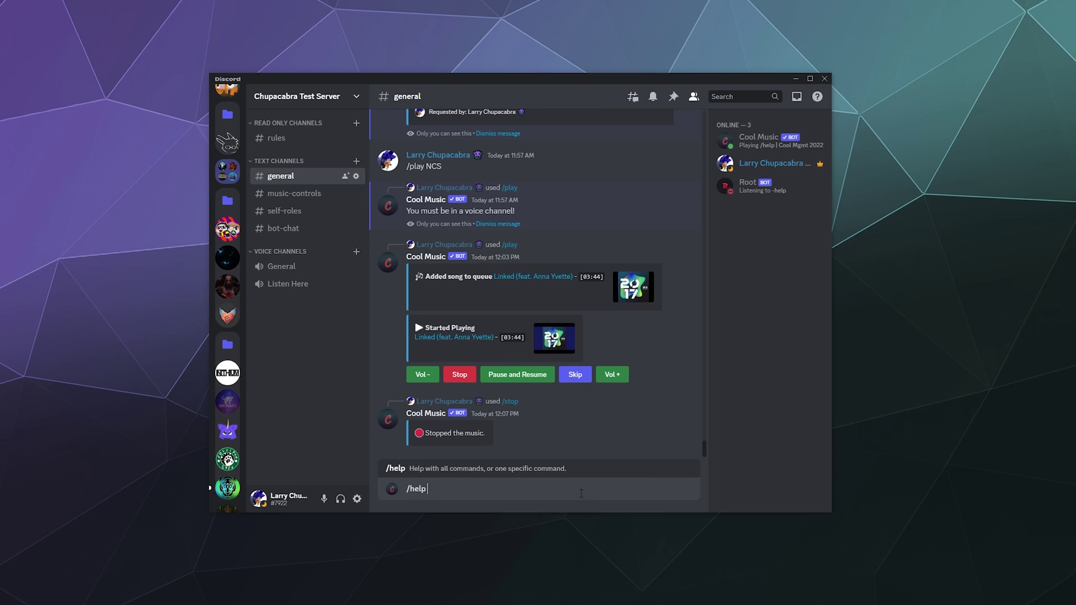
key("Return")
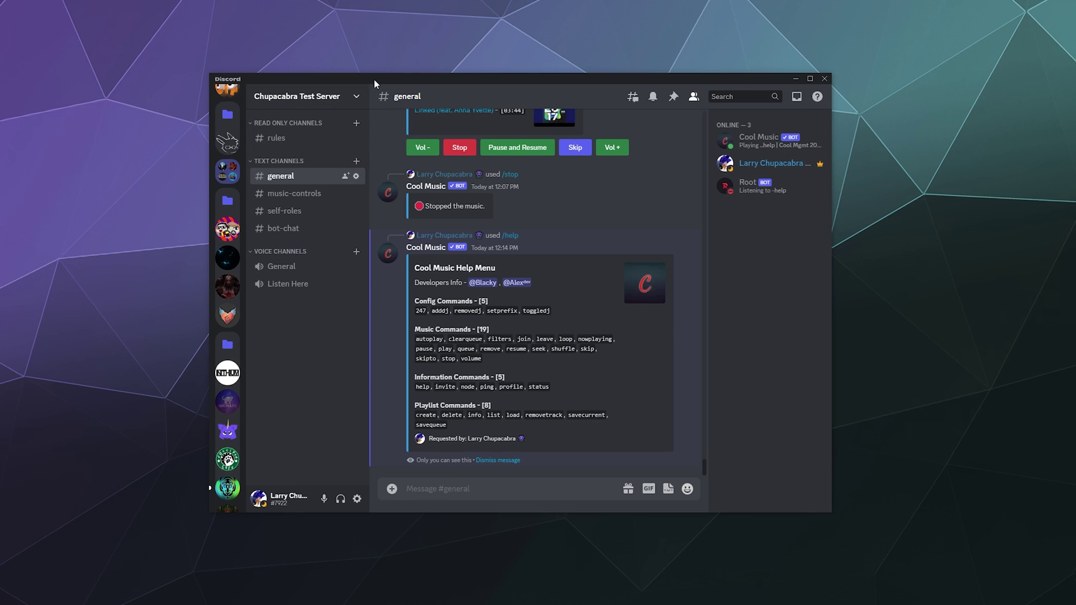
Open the App Directory from the server's settings and search it for Cool Music
mouse_move(375, 79)
left_mouse_down()
mouse_move(491, 284)
mouse_move(418, 86)
mouse_move(395, 79)
left_mouse_up()
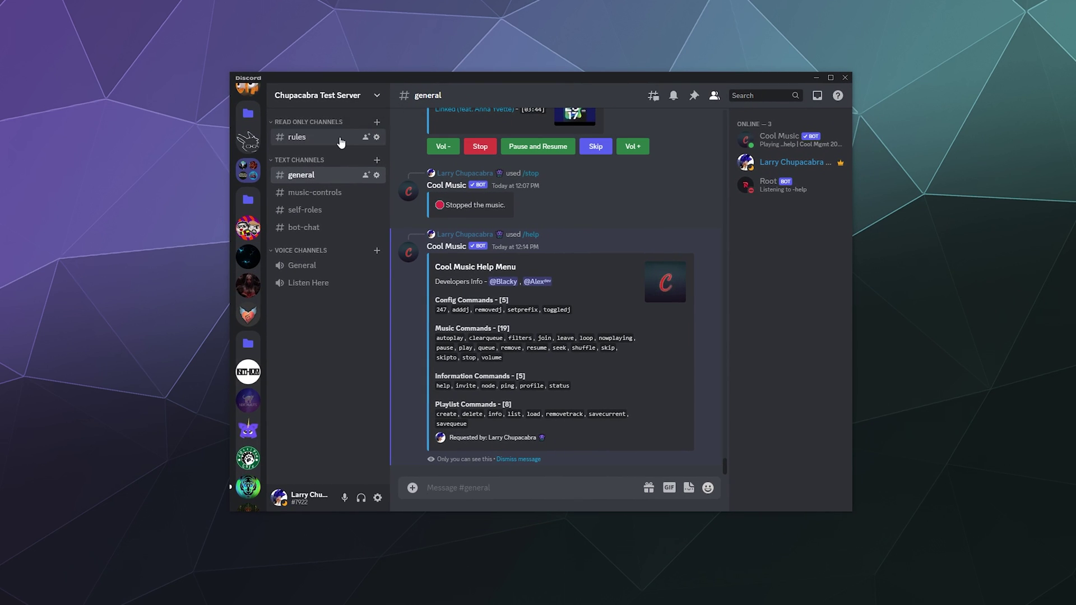
left_click(375, 101)
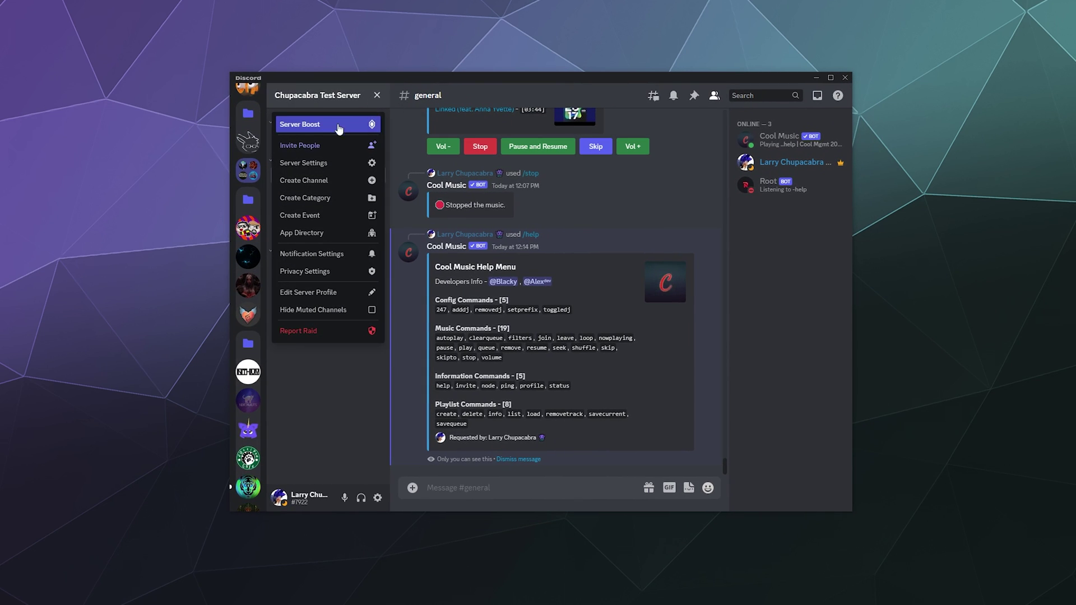
left_click(314, 161)
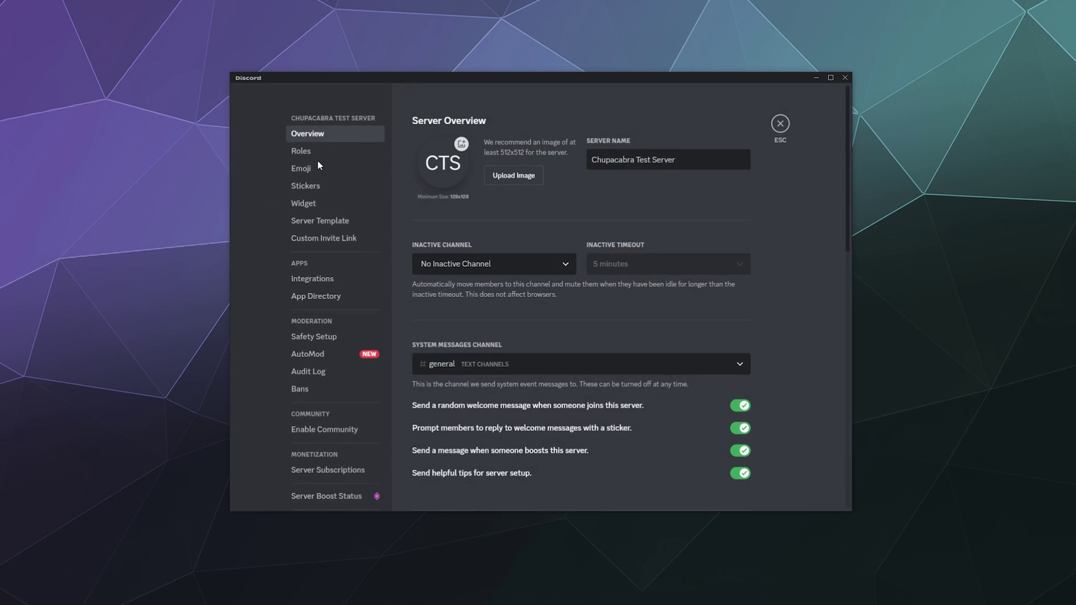
left_click(308, 298)
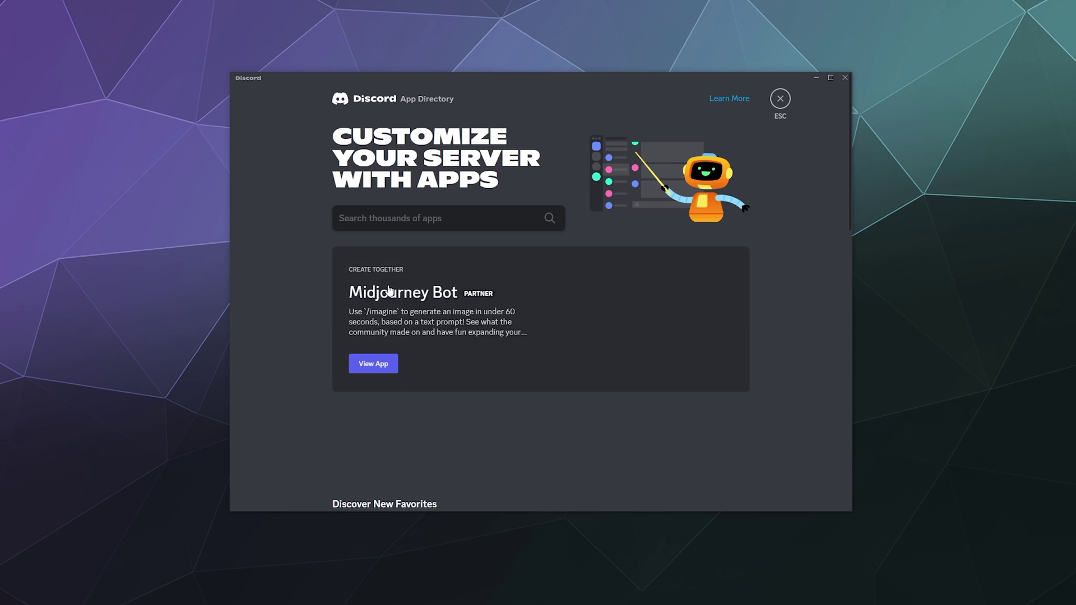
type("Cool Music")
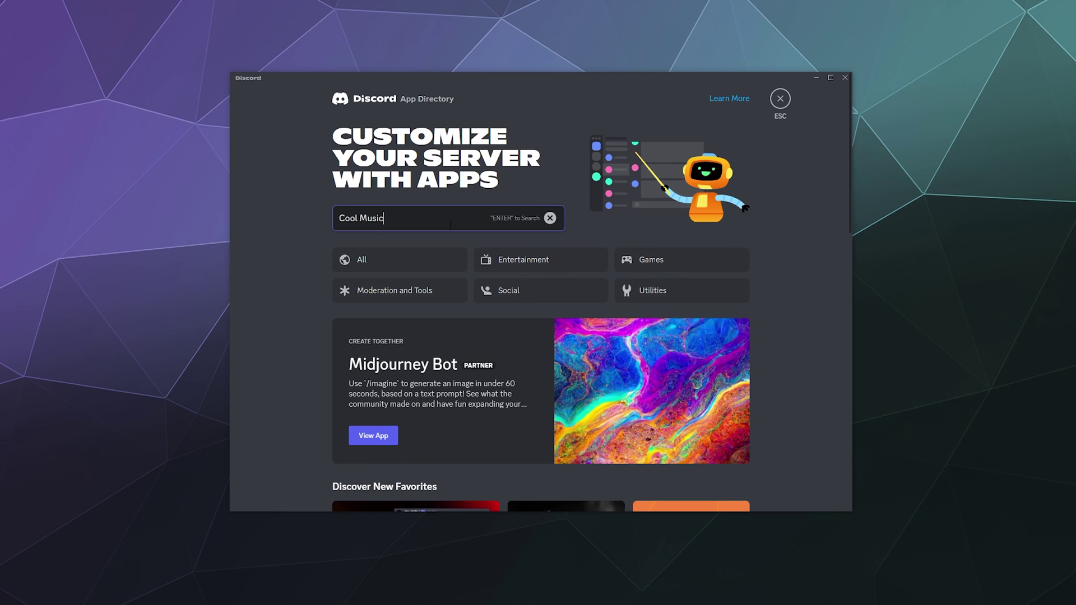
key("Return")
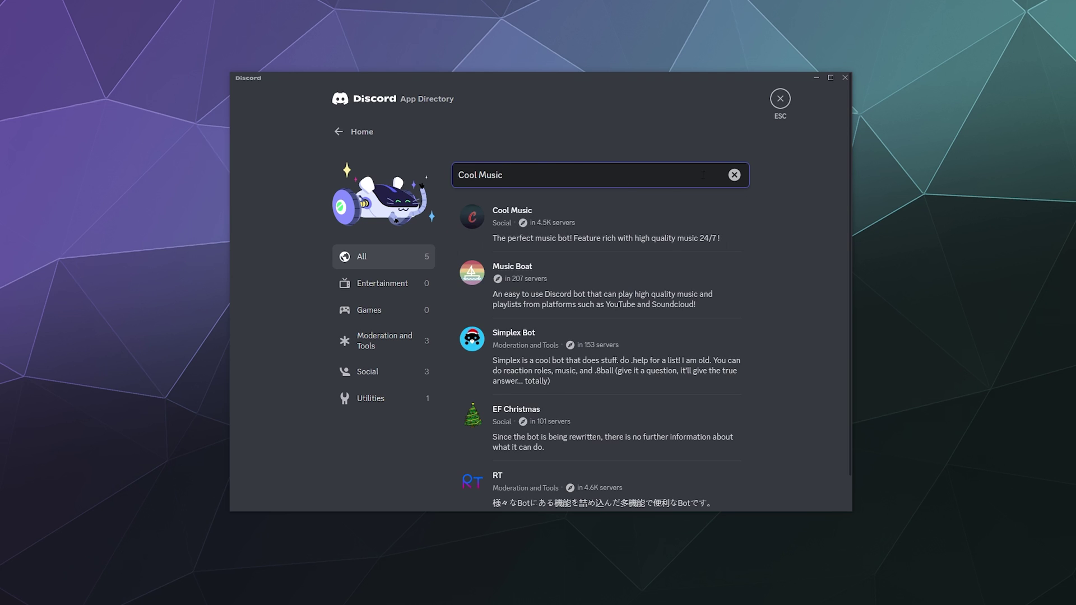
Open the Cool Music listing, look through its details, and return to the server's general text channel
left_click(707, 214)
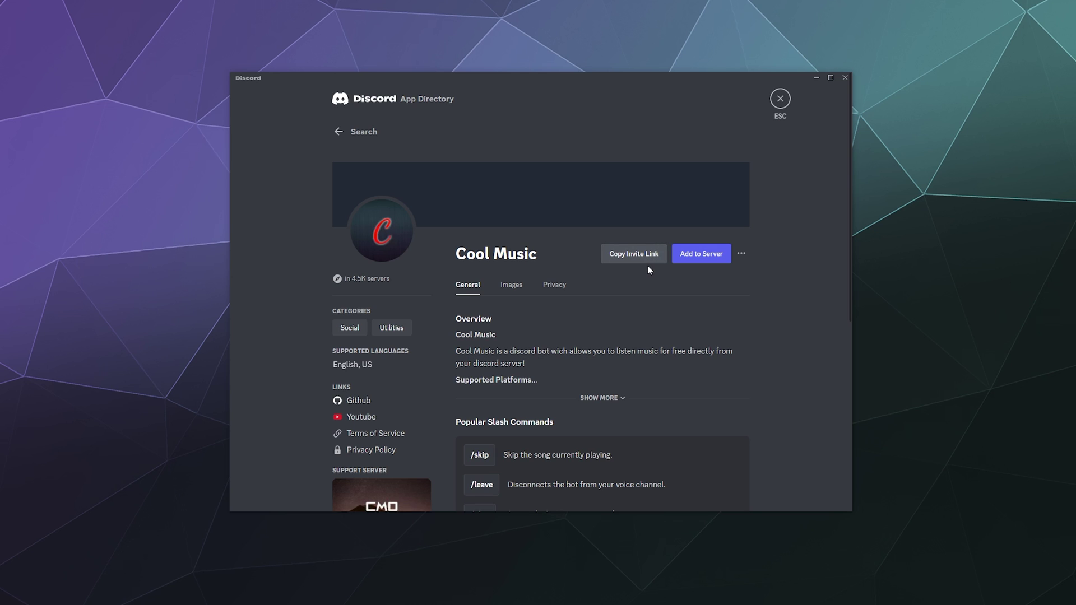
scroll(645, 291, "down", 5)
scroll(644, 298, "up", 5)
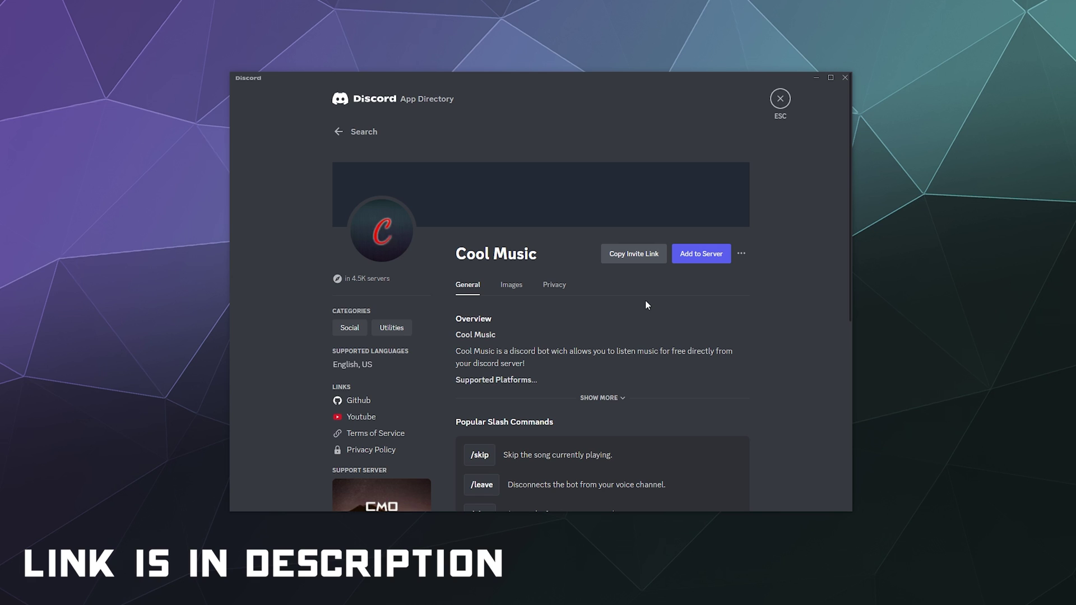
left_click(779, 101)
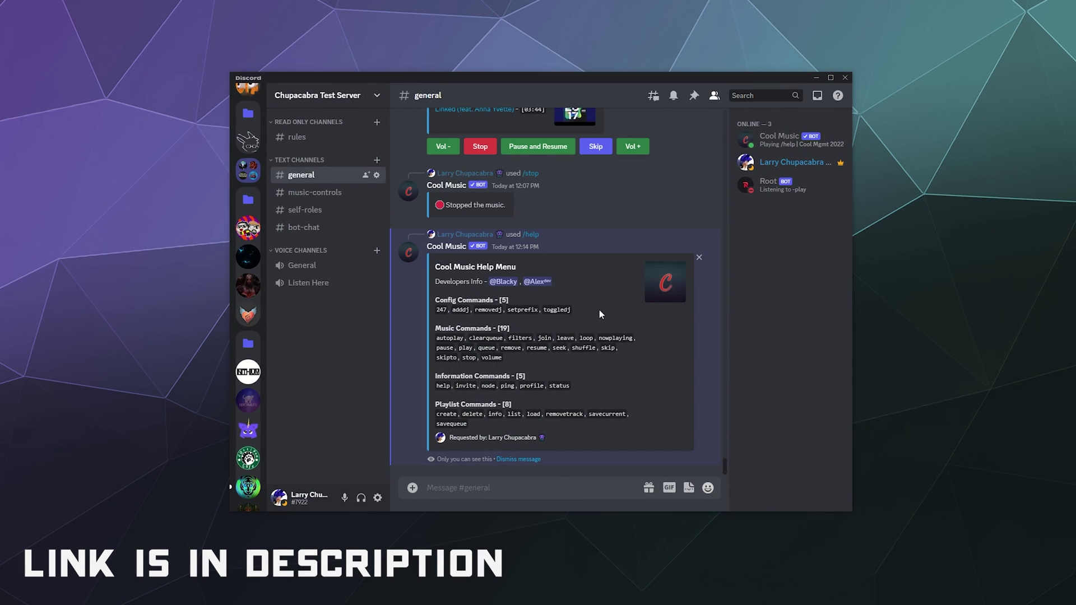
Join the General voice channel and play NCS with the Cool Music /play command
left_click(303, 265)
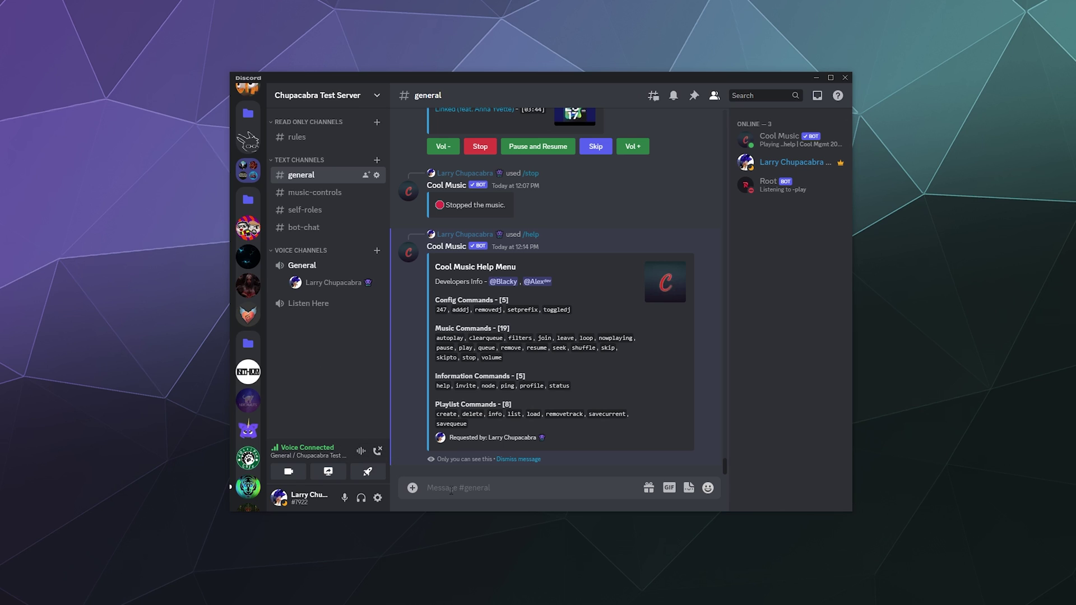
type("/play")
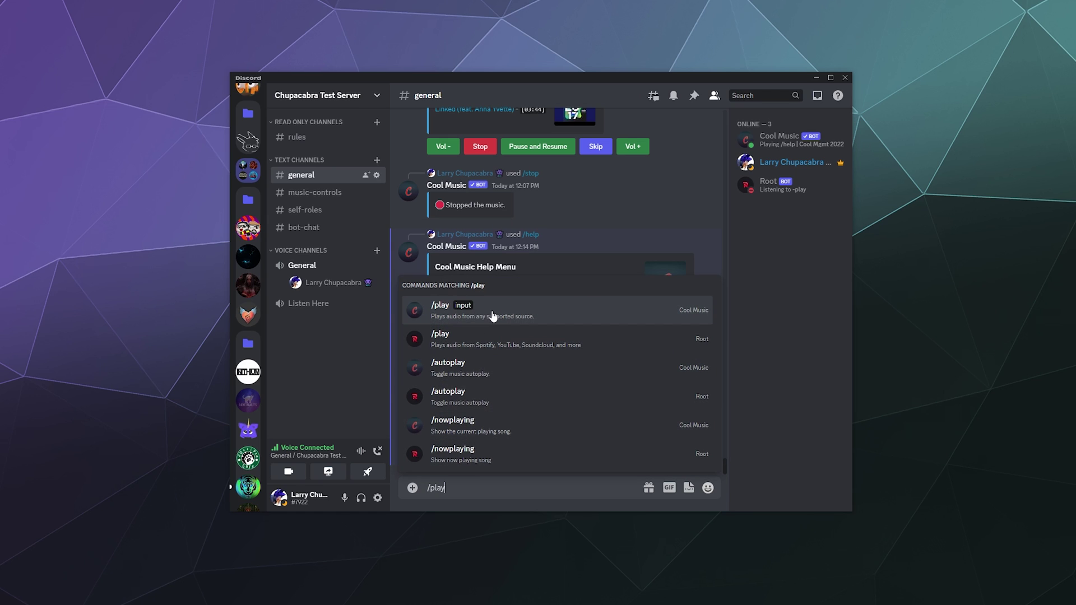
left_click(475, 317)
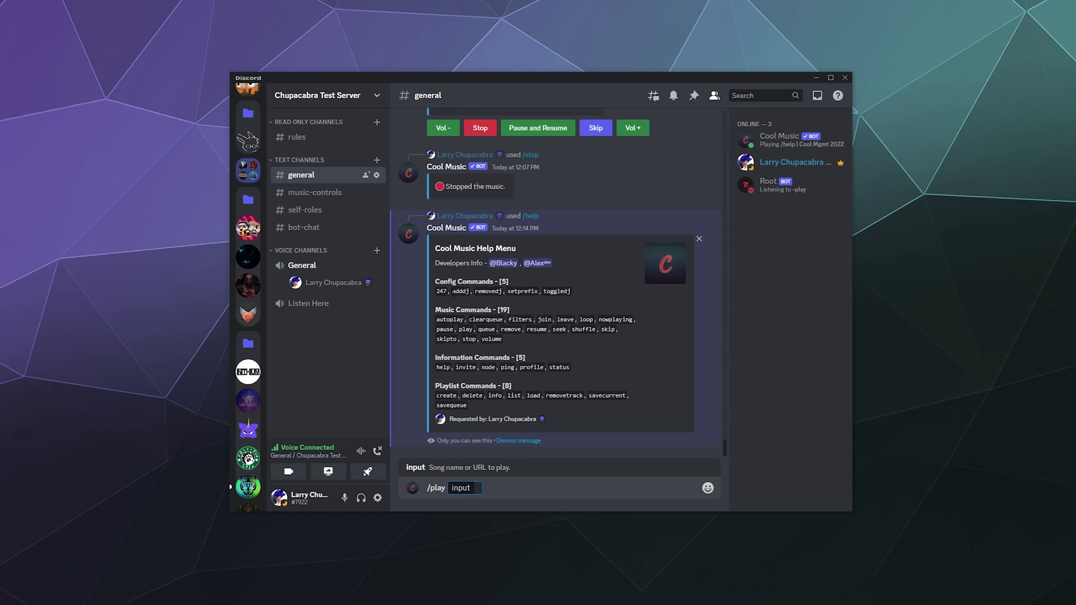
type("NCS")
key("Return")
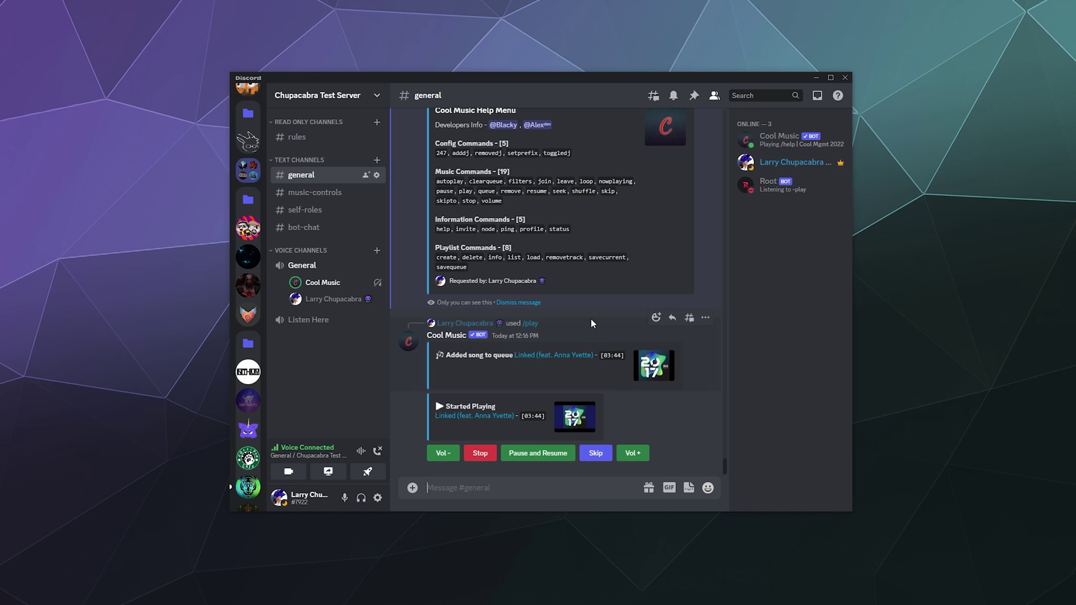
Pause the playing song with the Cool Music /pause command, and resume it with the bot's playback controls
left_click(516, 488)
type("/pause")
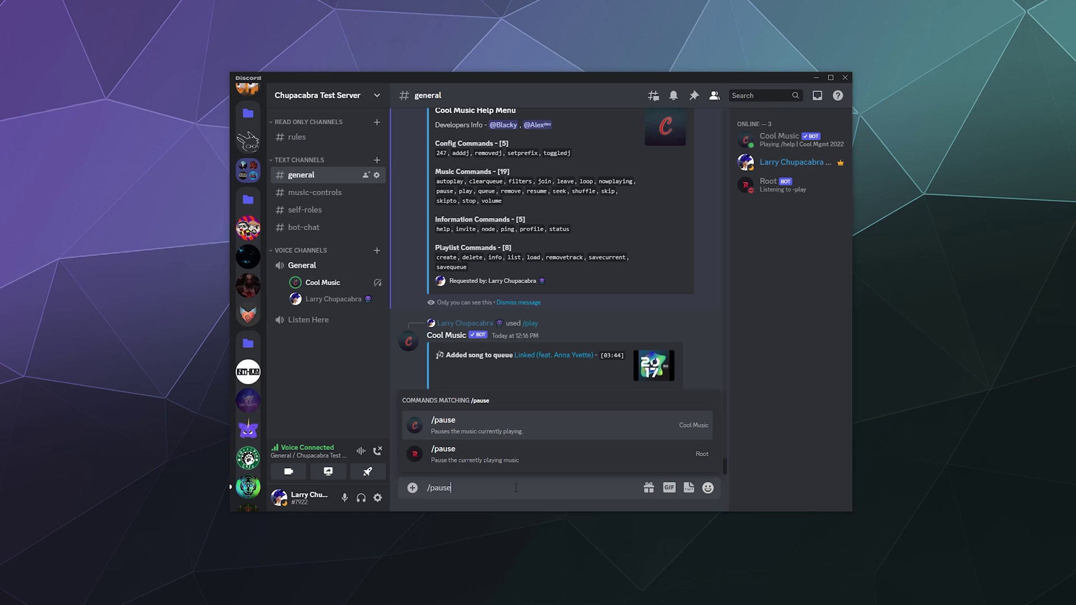
key("Return")
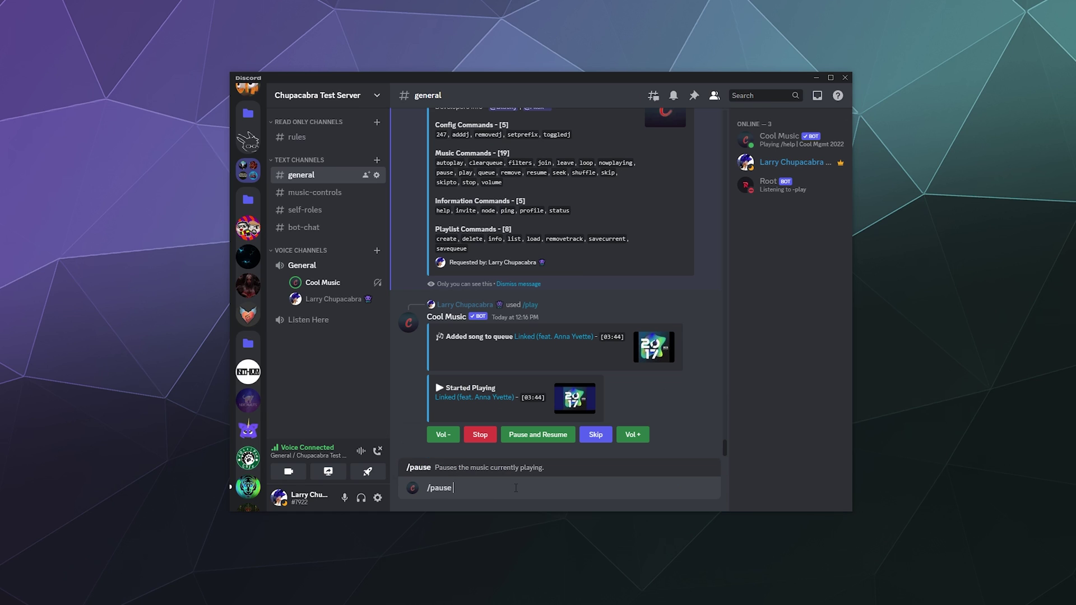
key("Return")
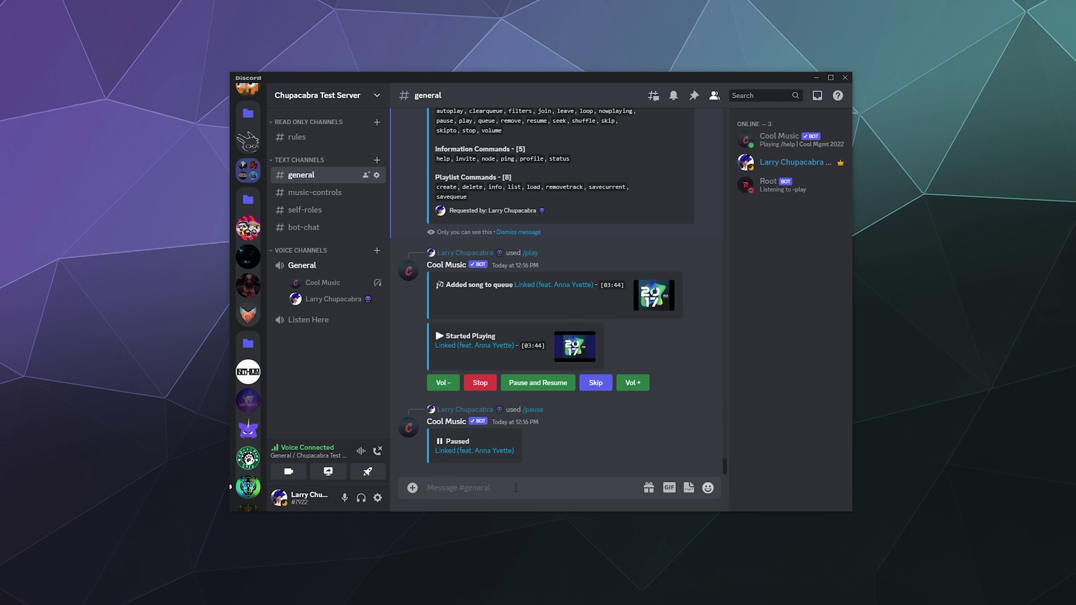
left_click(518, 386)
Add Hamster Dance to the music queue with the Cool Music /play command
type("/")
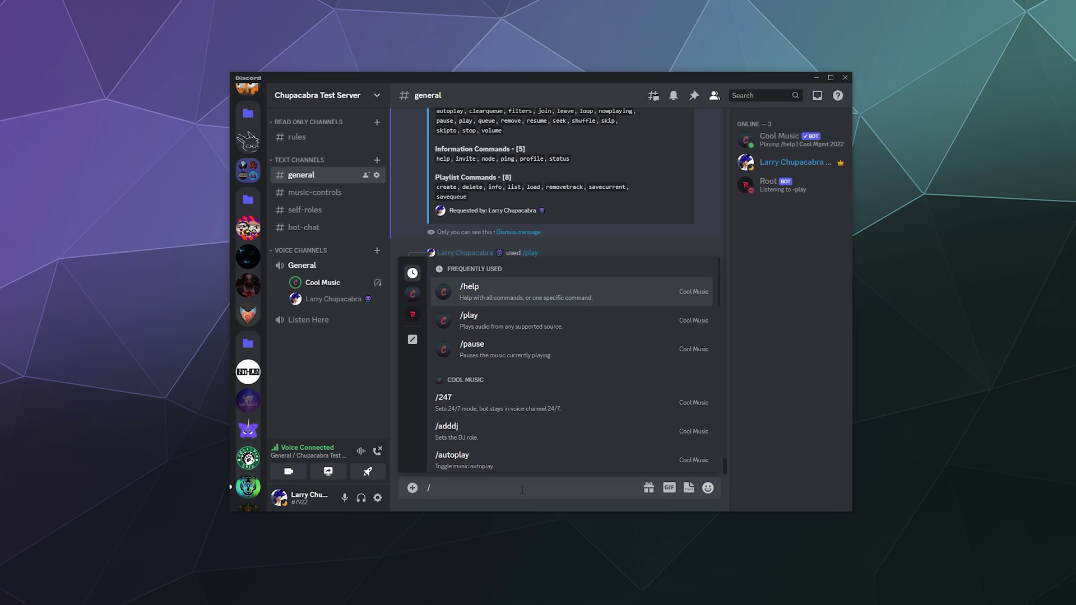
type("play")
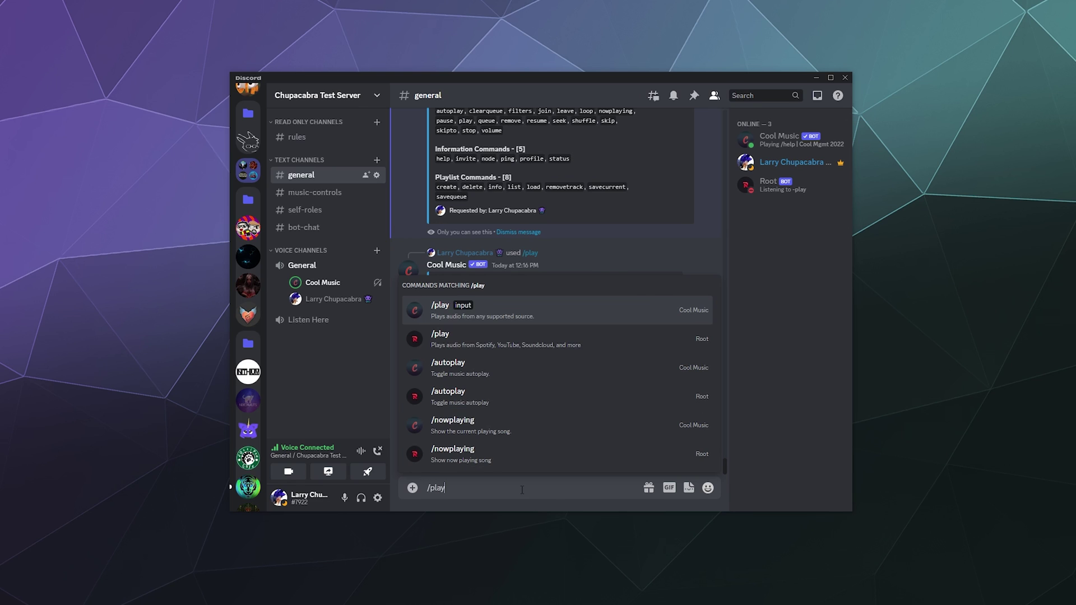
key("Return")
type("Hamst")
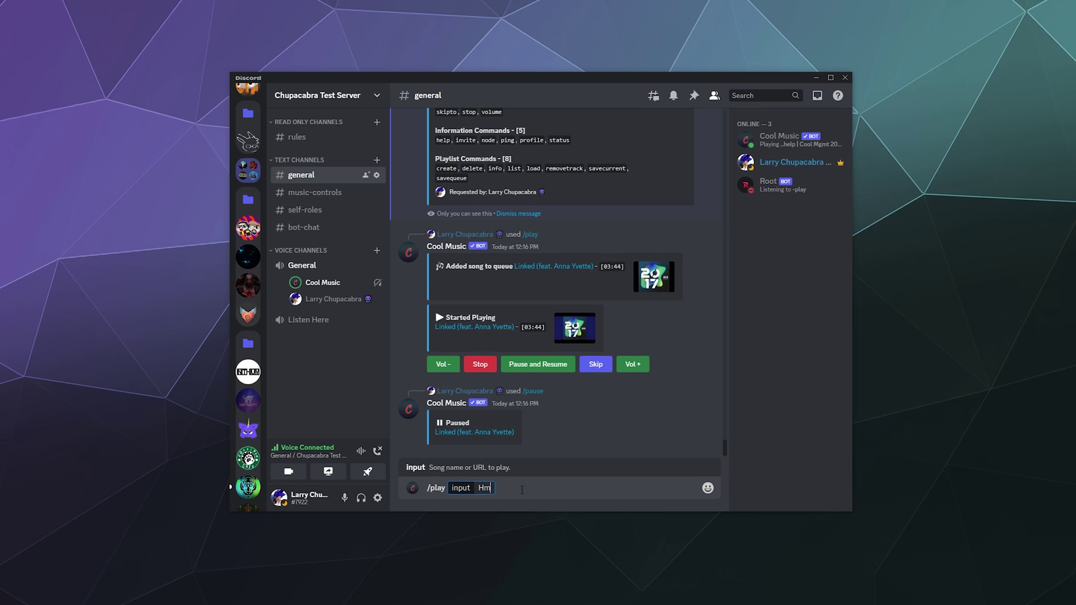
type("er Dance")
key("Return")
Add NCS to the music queue once more with the Cool Music /play command
type("/play")
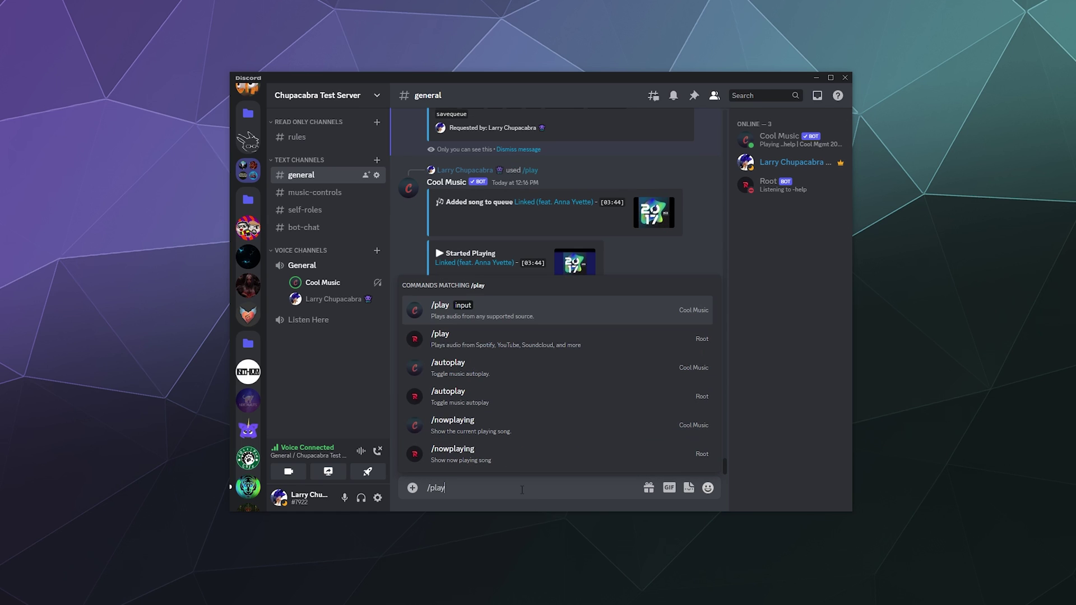
key("Tab")
type("test")
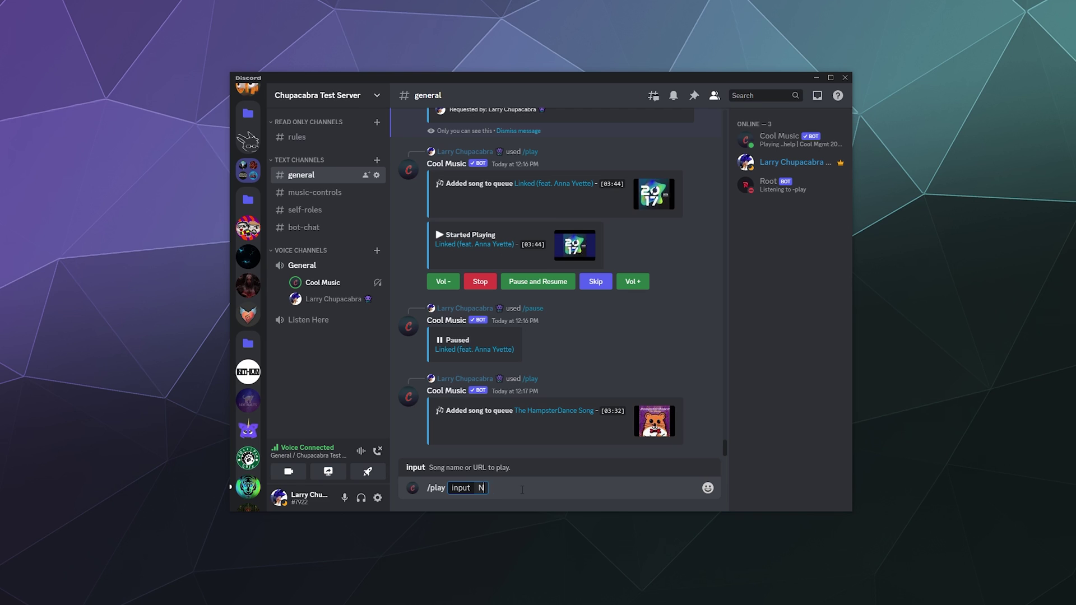
key("Return")
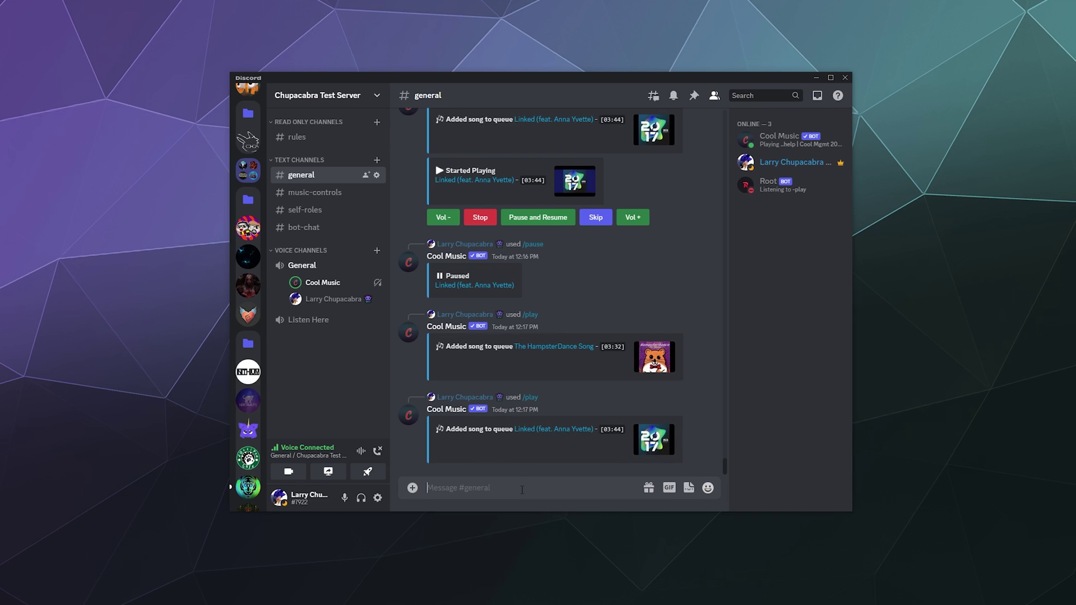
type("/")
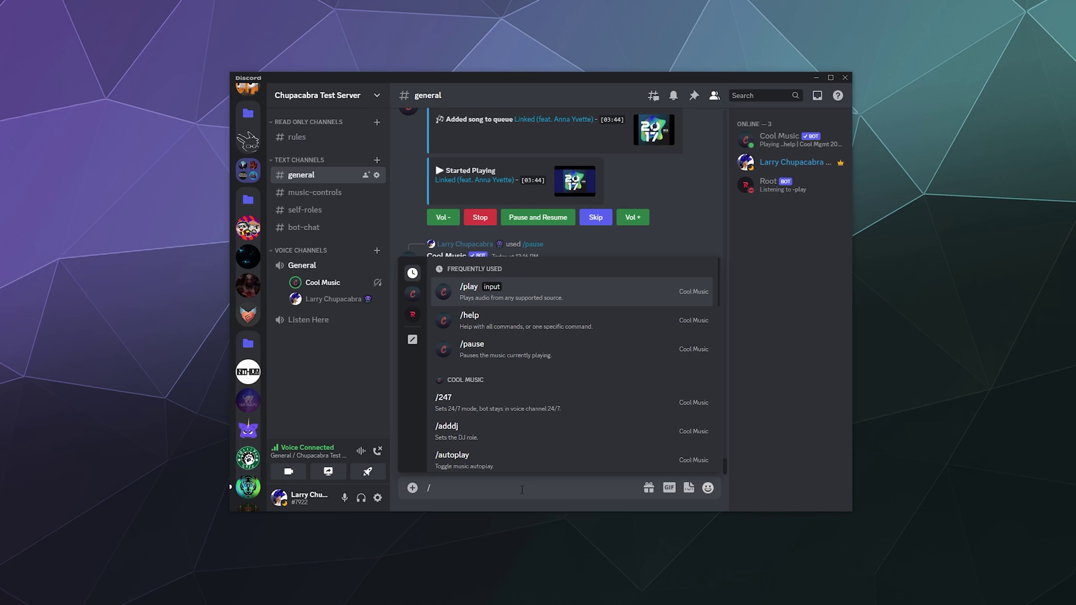
type("play")
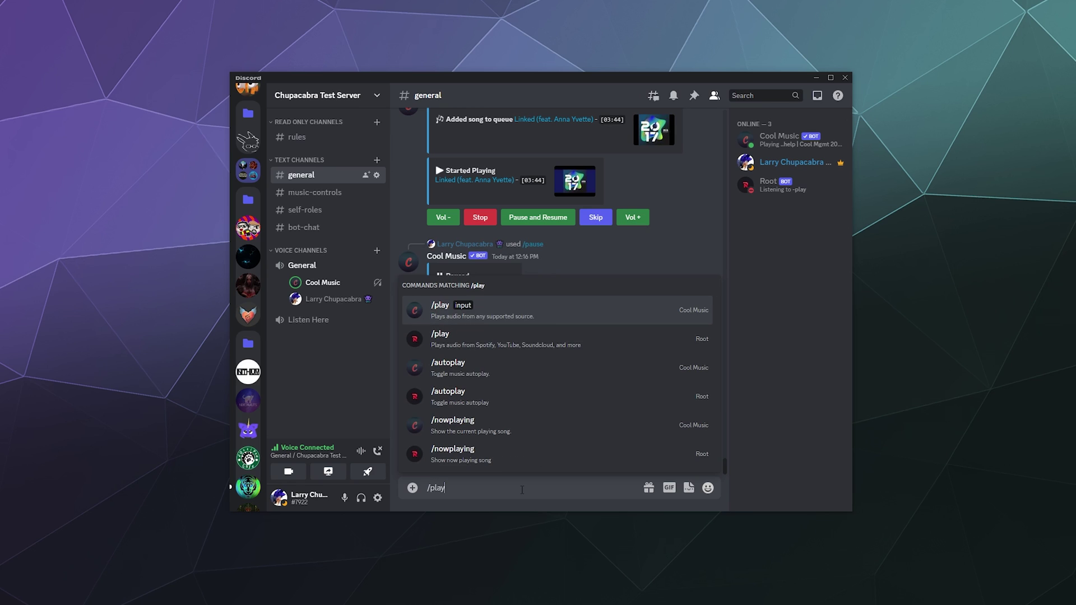
key("Tab")
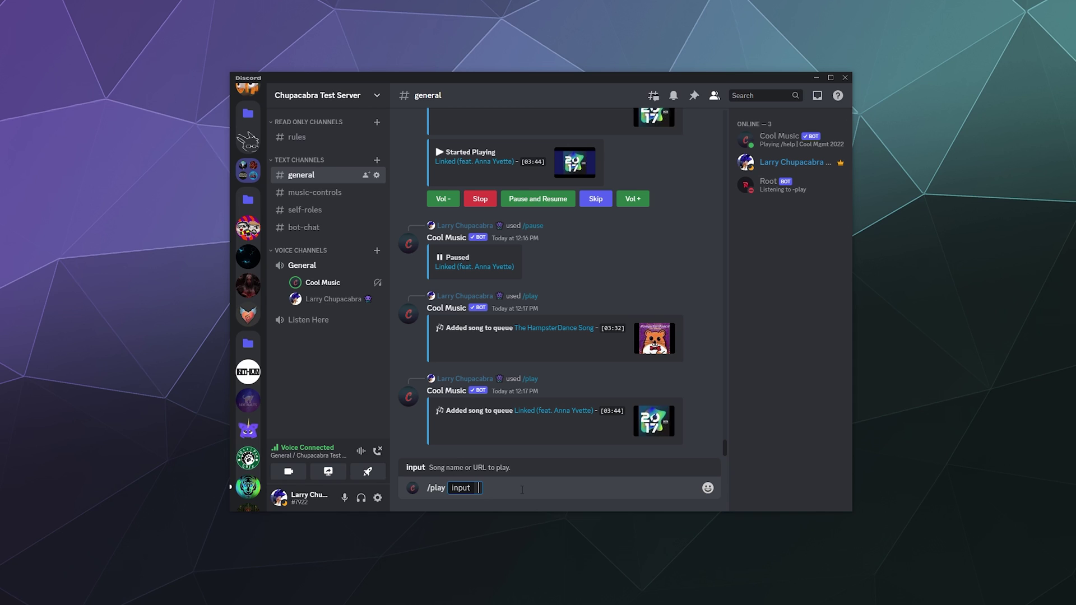
key("BackSpace")
key("BackSpace")
key("BackSpace")
key("BackSpace")
key("BackSpace")
Display the music queue with the Cool Music /queue command, leaving the page option unset
type("queue")
key("Return")
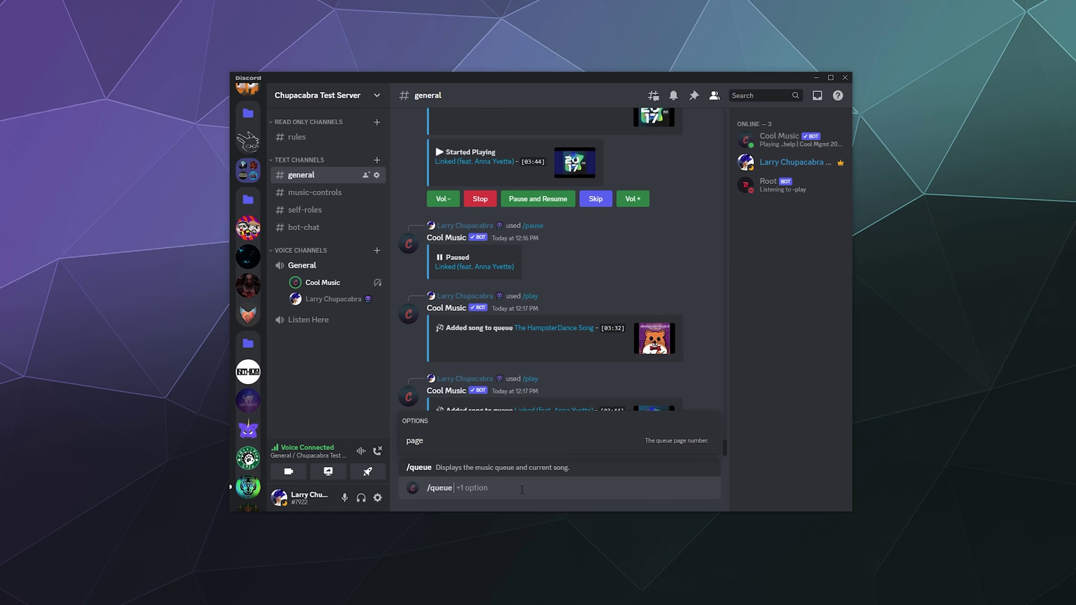
key("Return")
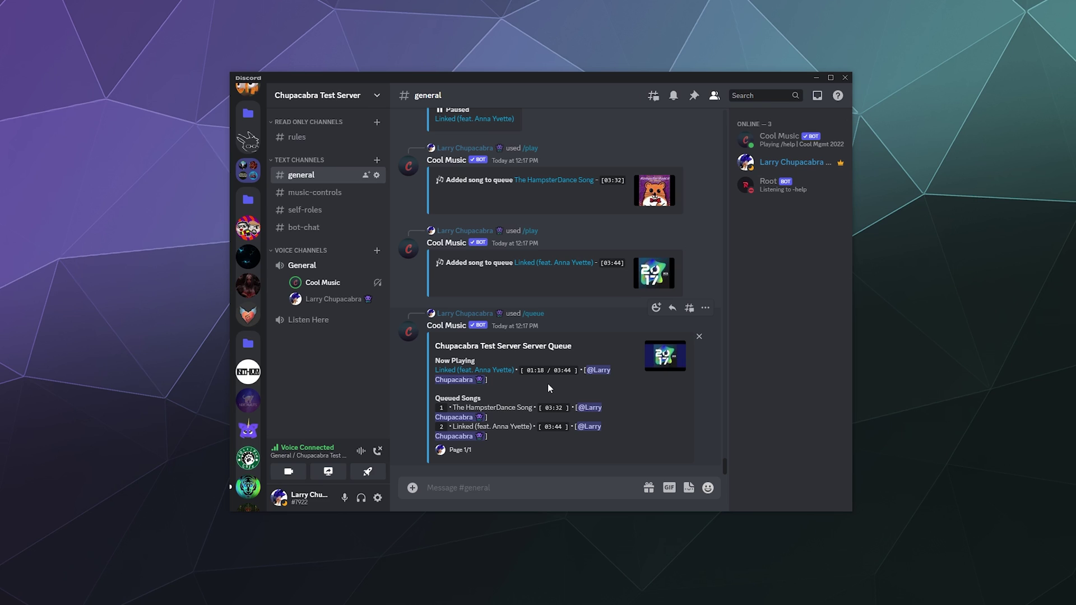
type("/skip")
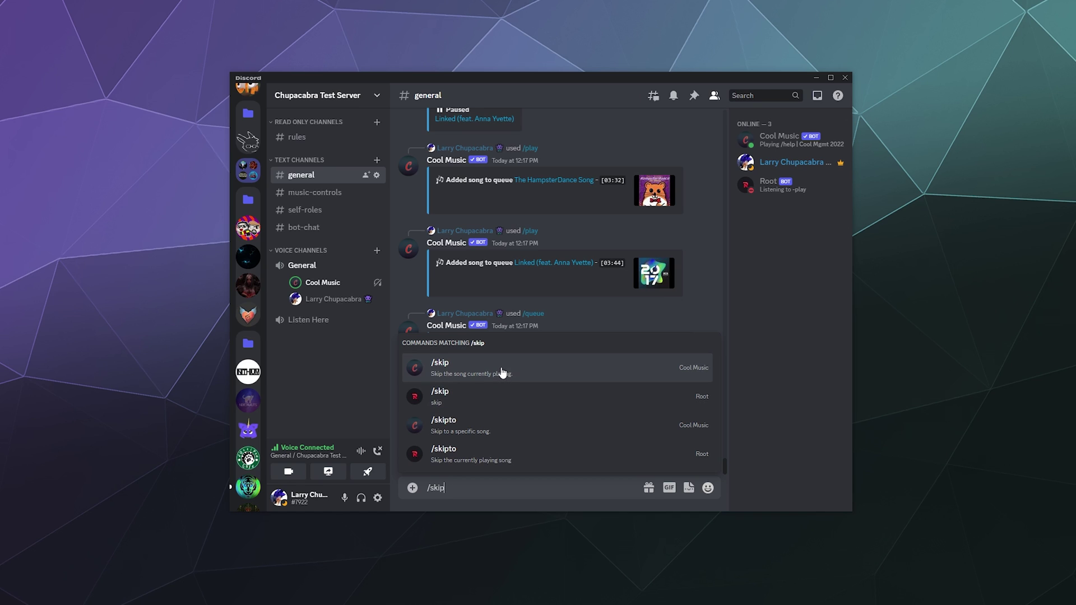
left_click(375, 403)
left_click(464, 493)
key("BackSpace")
key("BackSpace")
key("BackSpace")
key("BackSpace")
Remove song number 1 from the music queue with the Cool Music /remove command
type("rempo")
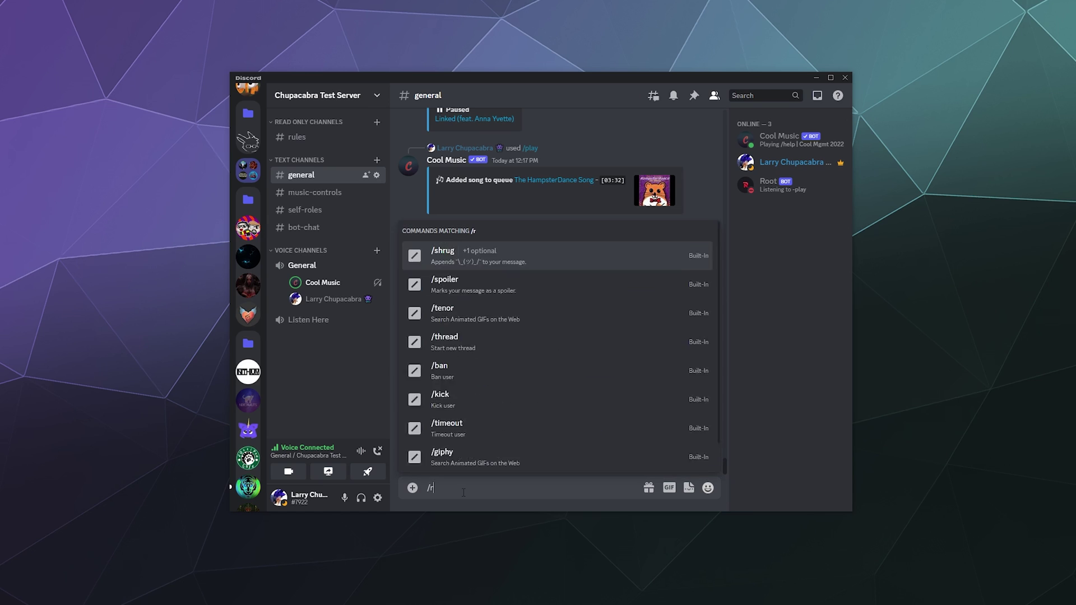
key("BackSpace")
key("BackSpace")
type("ve")
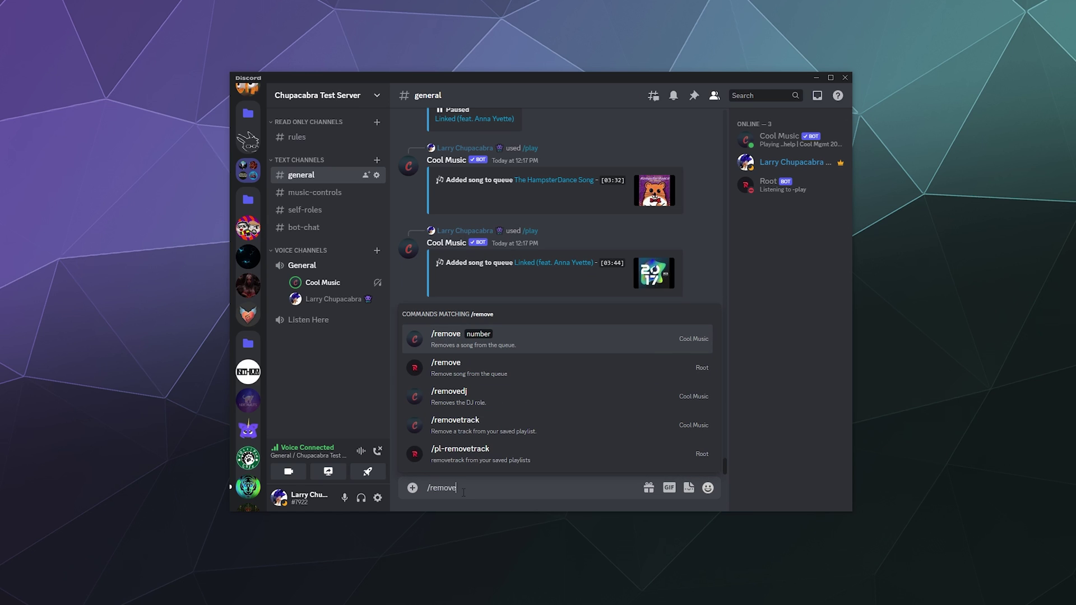
key("Return")
type("1")
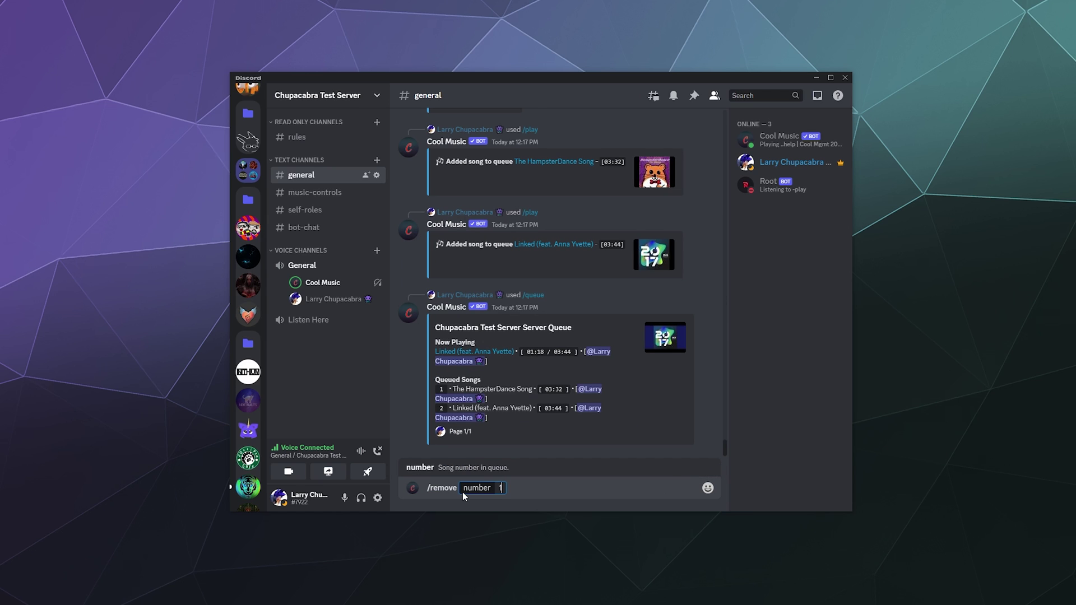
key("Return")
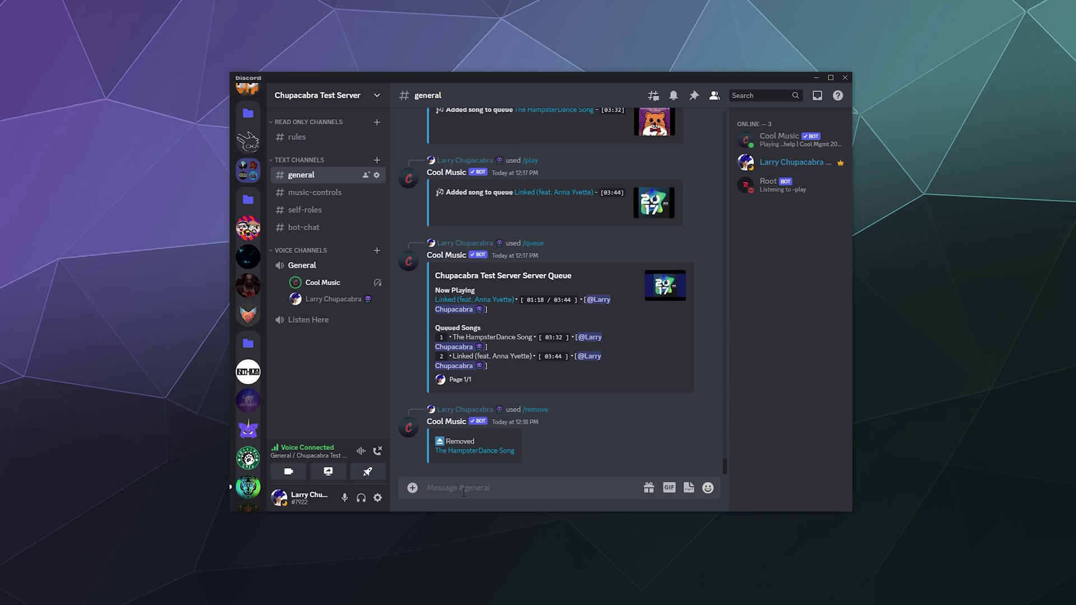
Skip the currently playing song with the Cool Music /skip command
type("/skip")
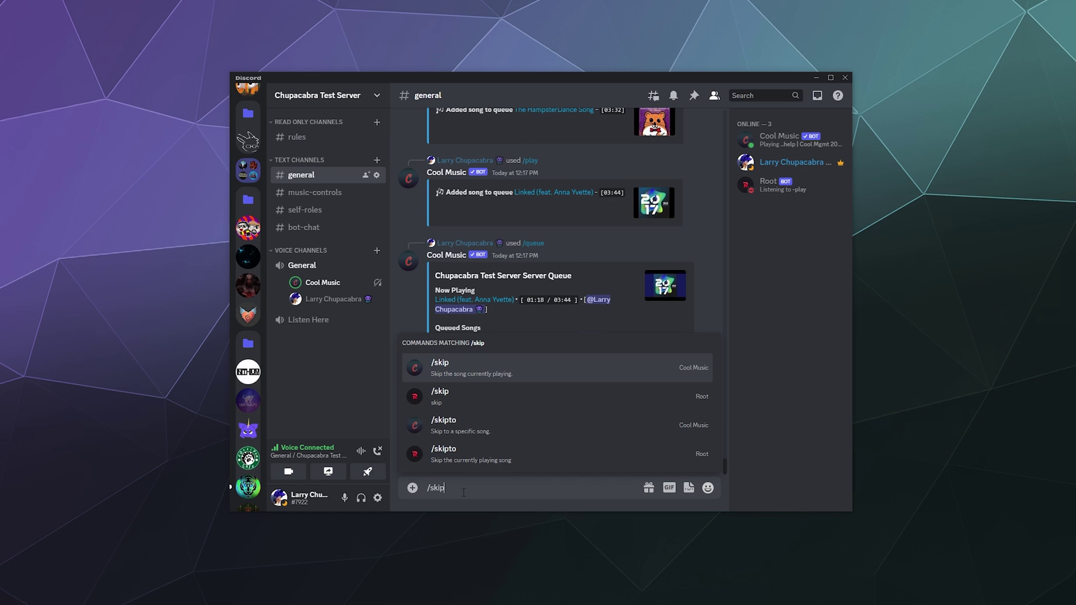
key("Return")
key("Return")
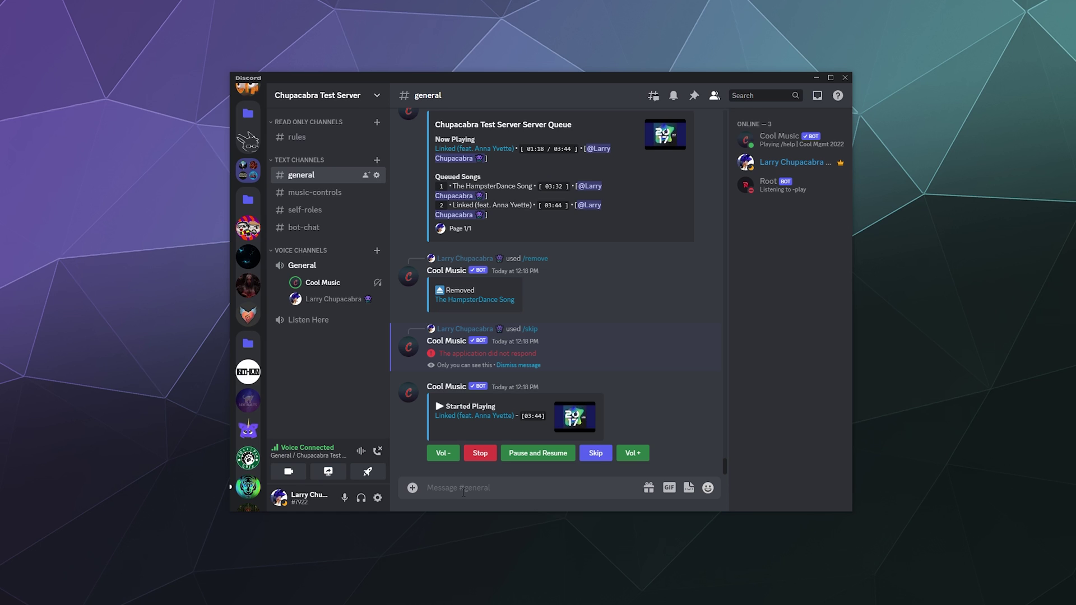
Display the bot's list of available commands with the Cool Music /help command
scroll(516, 281, "up", 5)
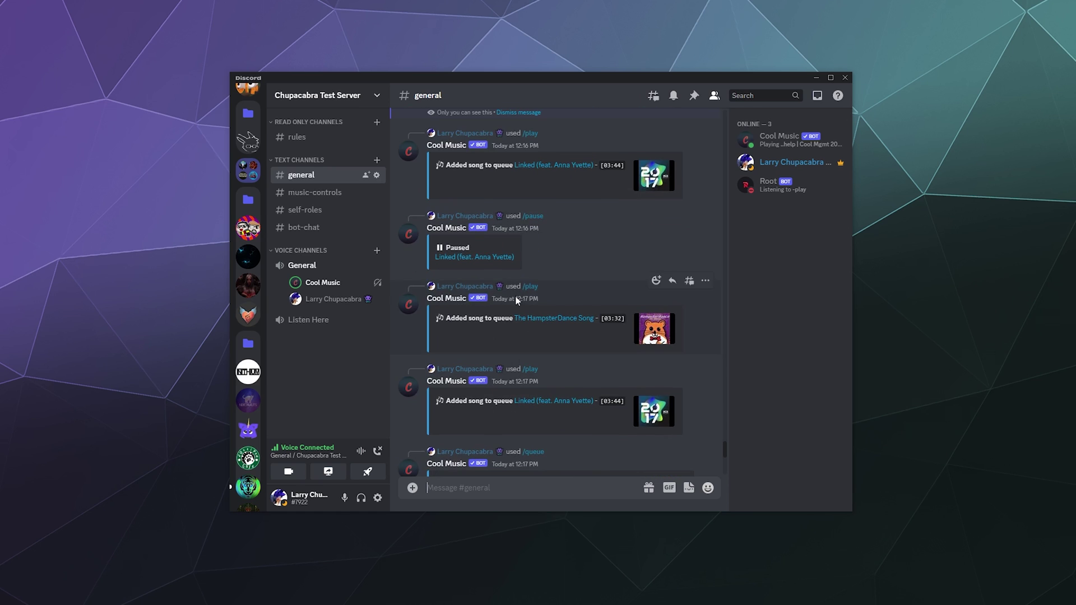
scroll(537, 364, "down", 5)
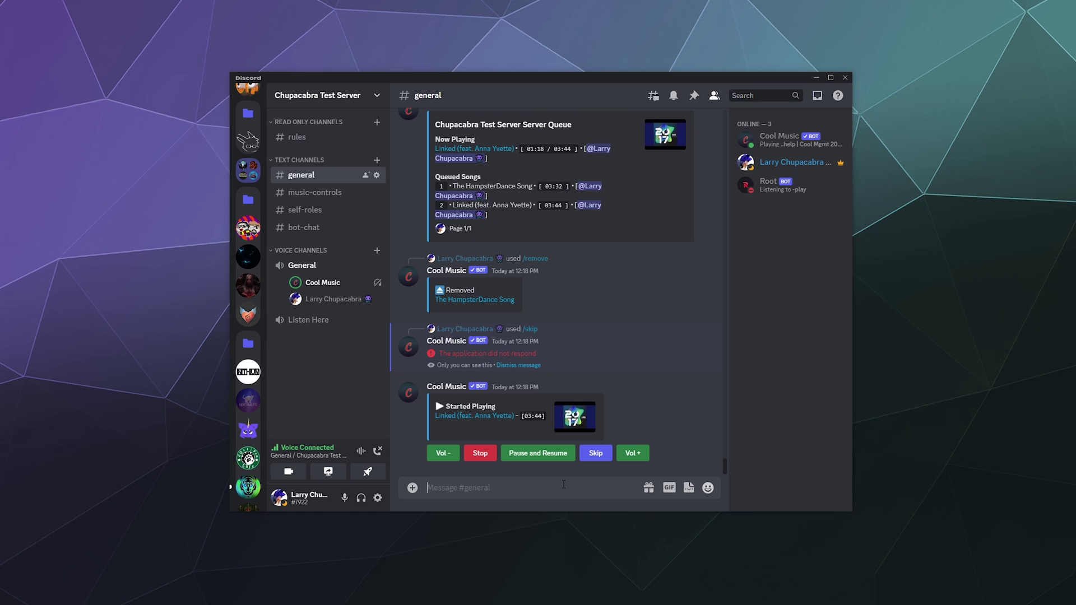
type("/hel")
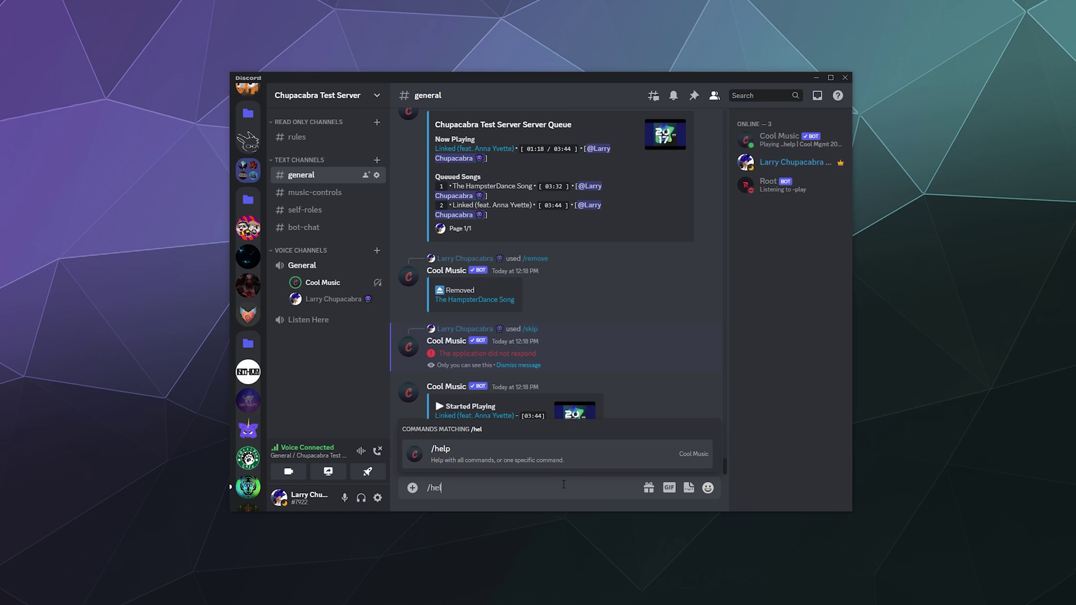
type("p")
key("Return")
key("Return")
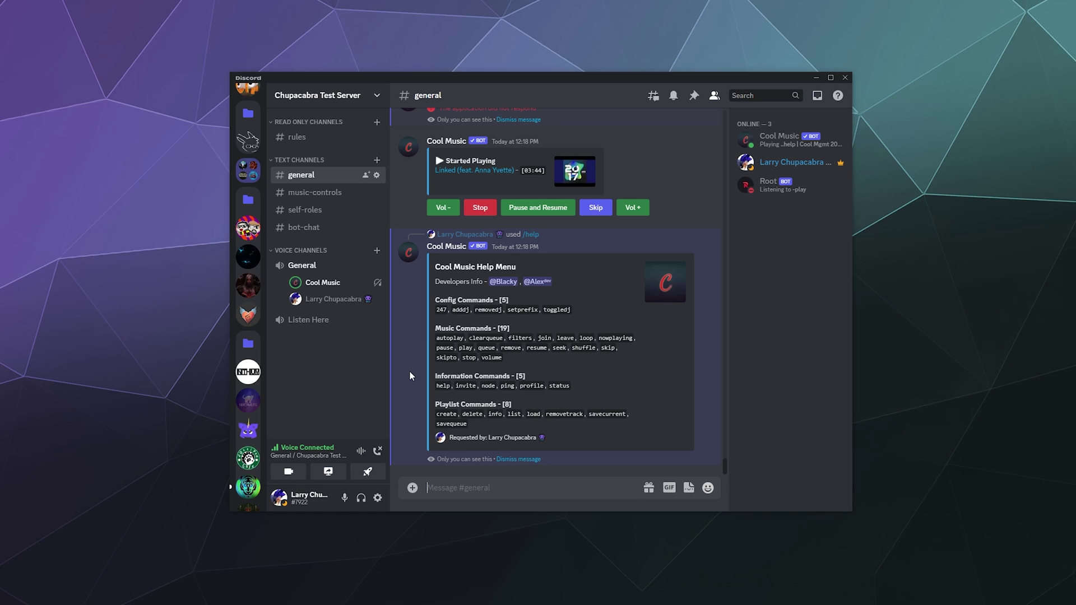
Check the bot's latency with the Cool Music /ping command
type("/ping")
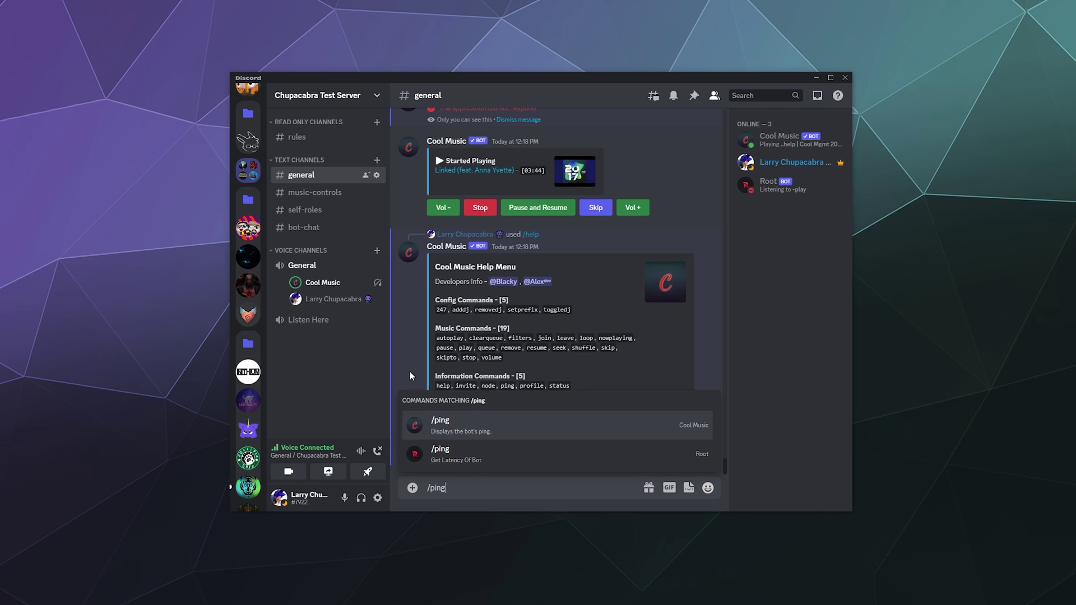
key("Return")
key("Return")
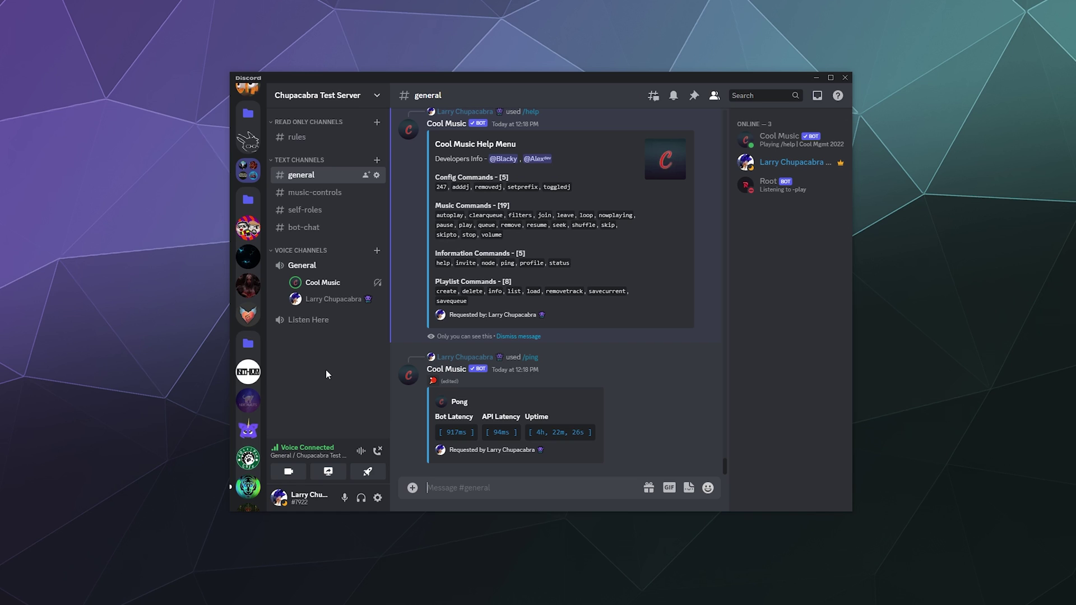
Stop the music playback with the Cool Music /stop command
type("/")
key("BackSpace")
type("/stop")
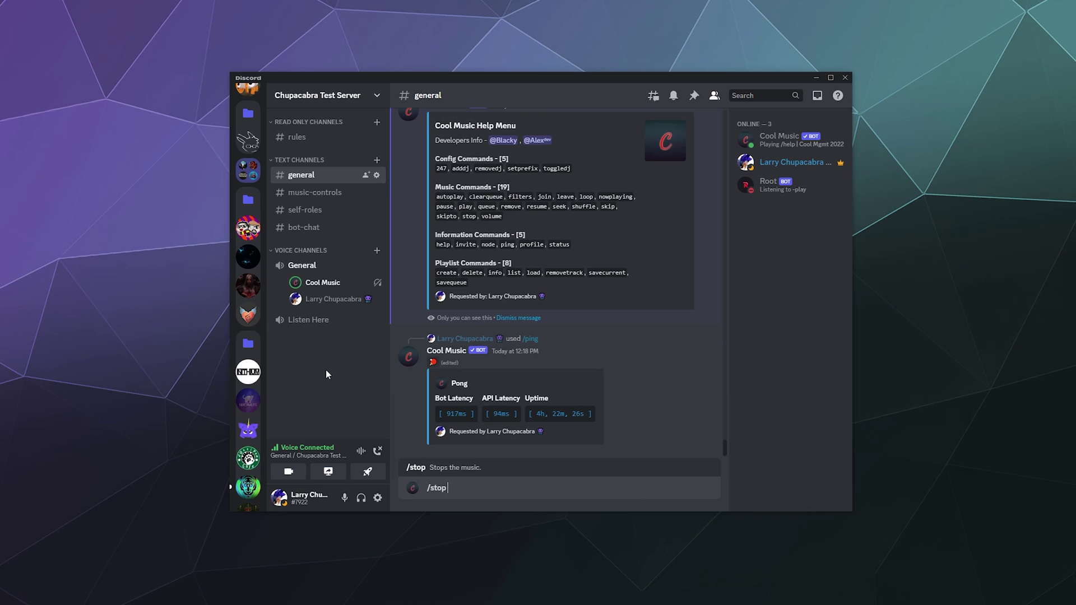
key("Return")
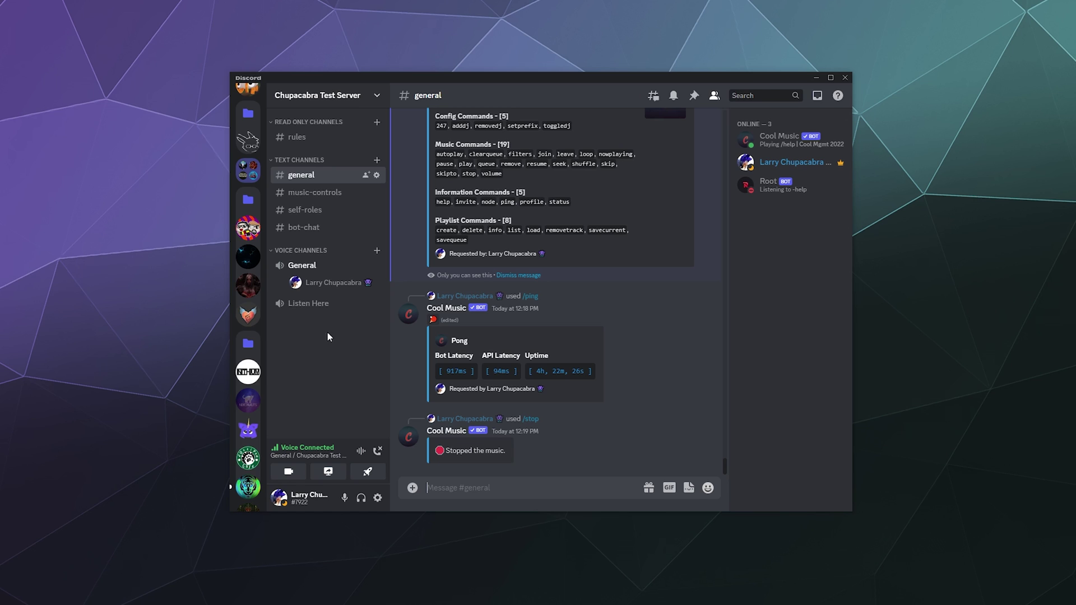
Open the Cool Music Support server, and view the founder's profile from the general channel before closing it
mouse_move(533, 216)
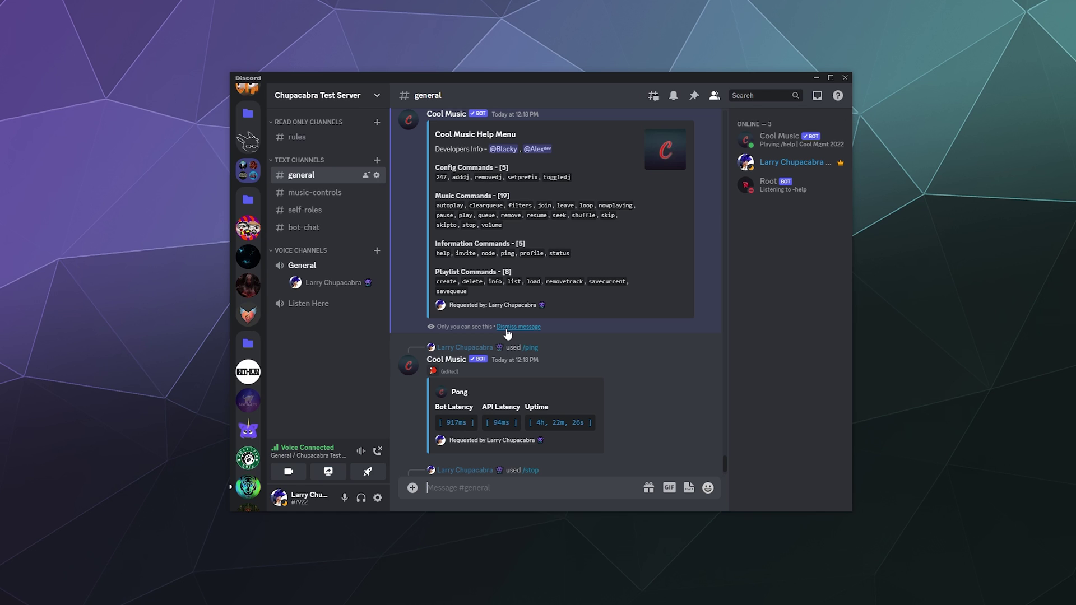
scroll(257, 263, "up", 5)
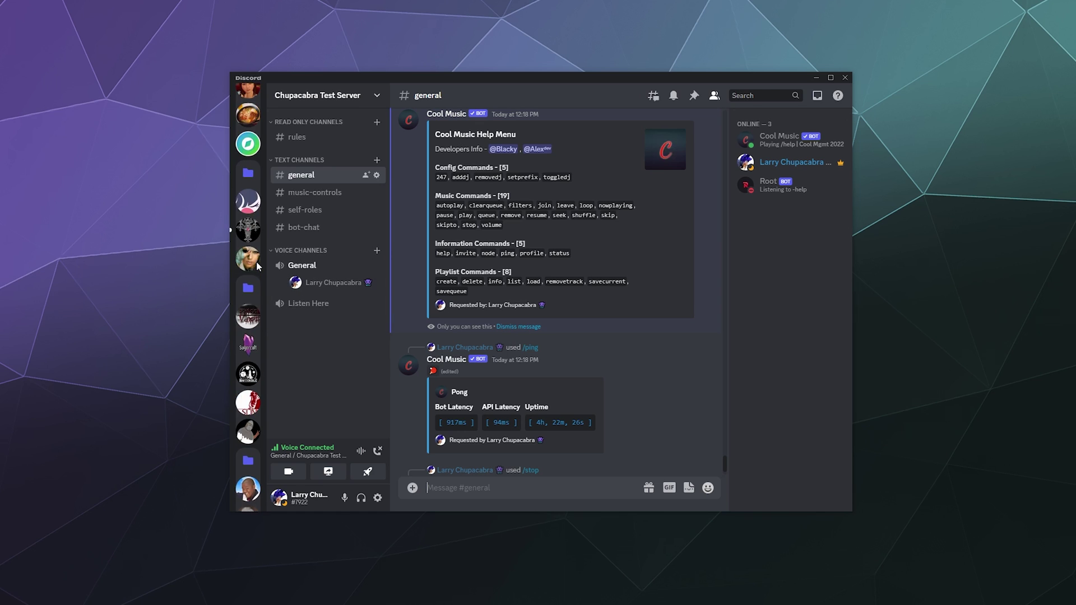
left_click(248, 134)
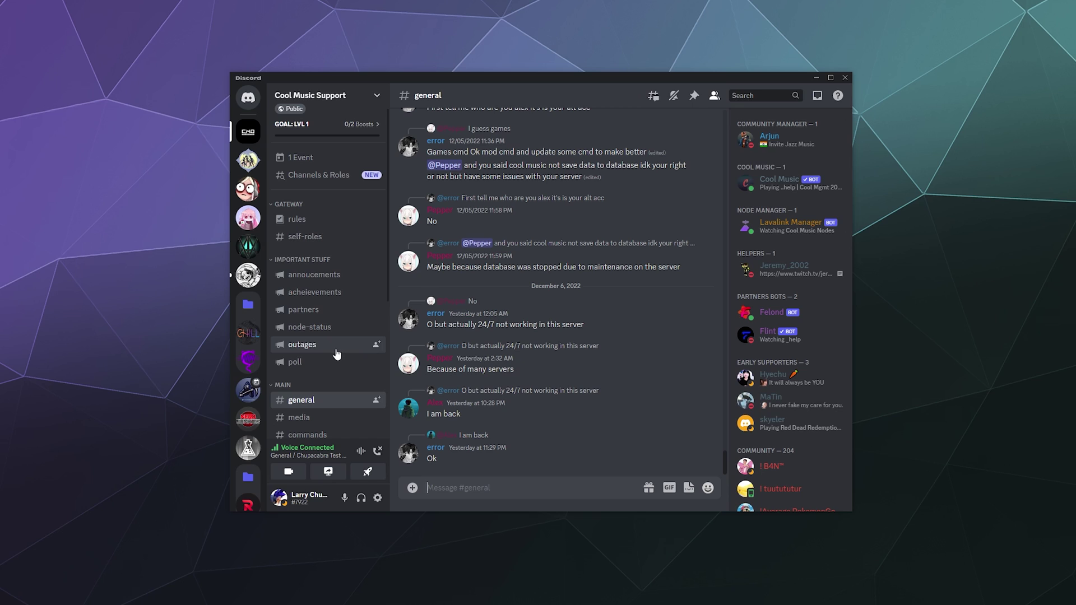
left_click(442, 437)
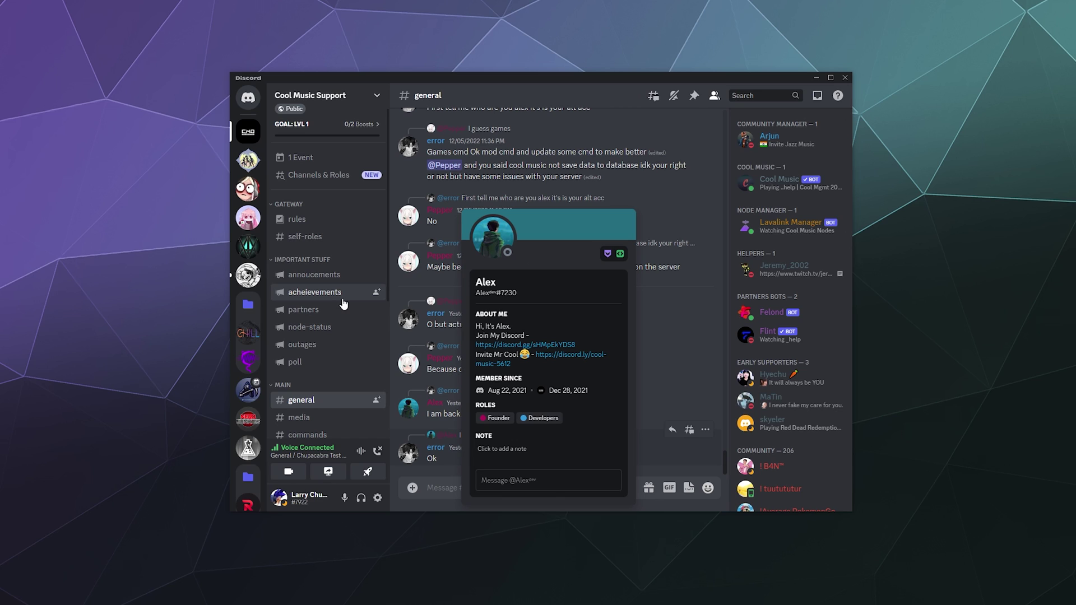
left_click(395, 353)
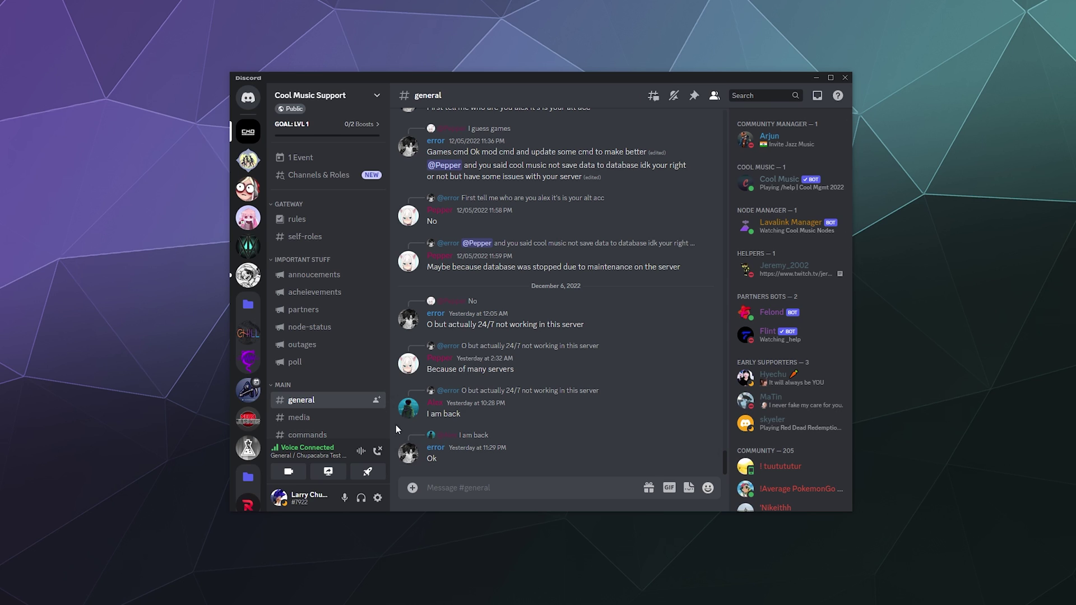
Return from the support server to the general channel of Chupacabra Test Server
scroll(250, 352, "down", 1)
scroll(249, 352, "down", 5)
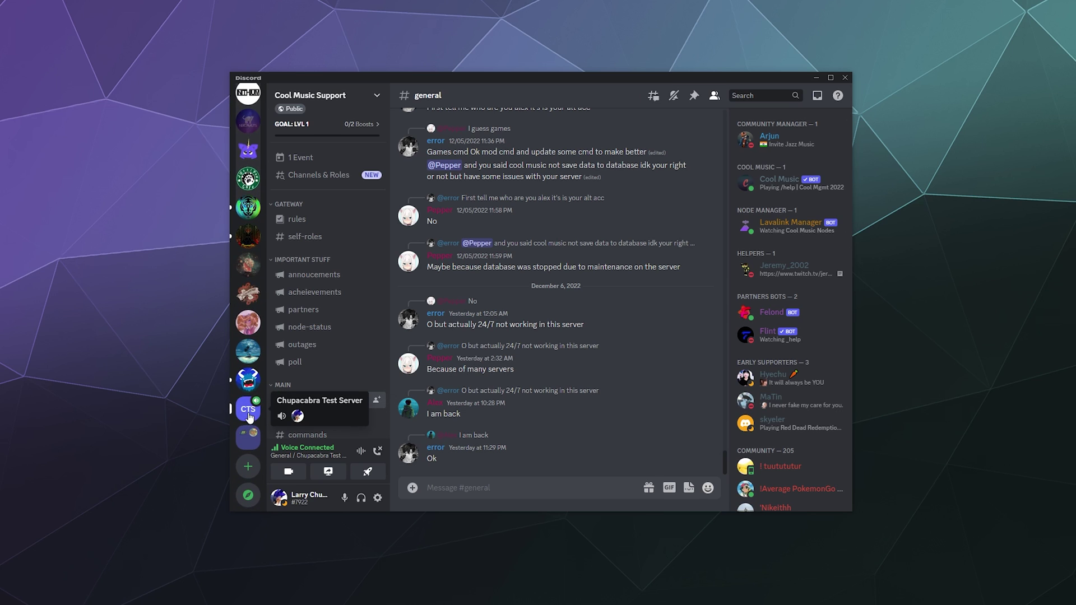
left_click(248, 409)
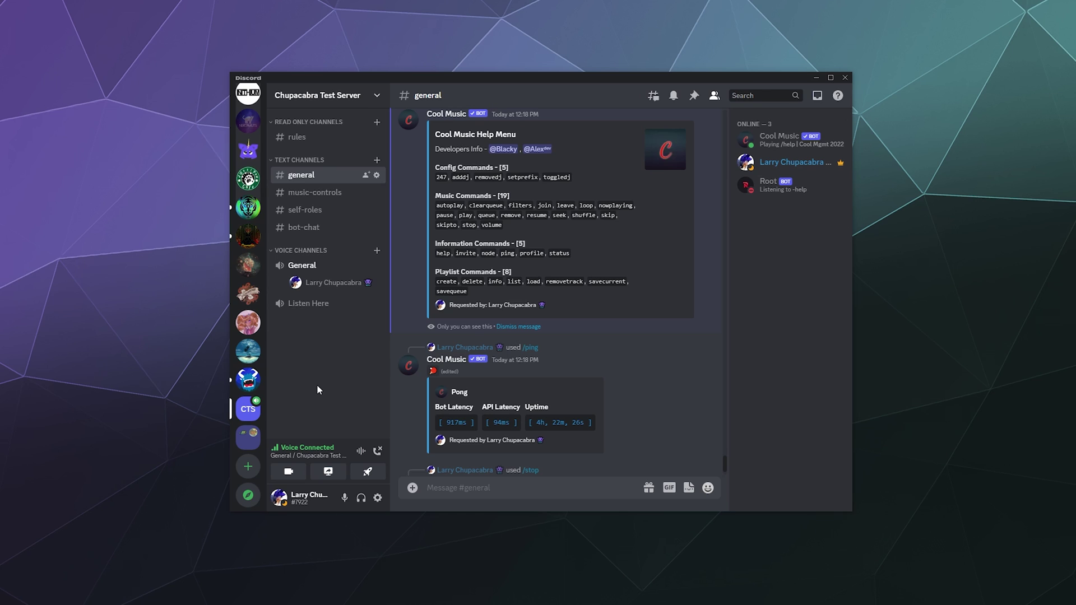